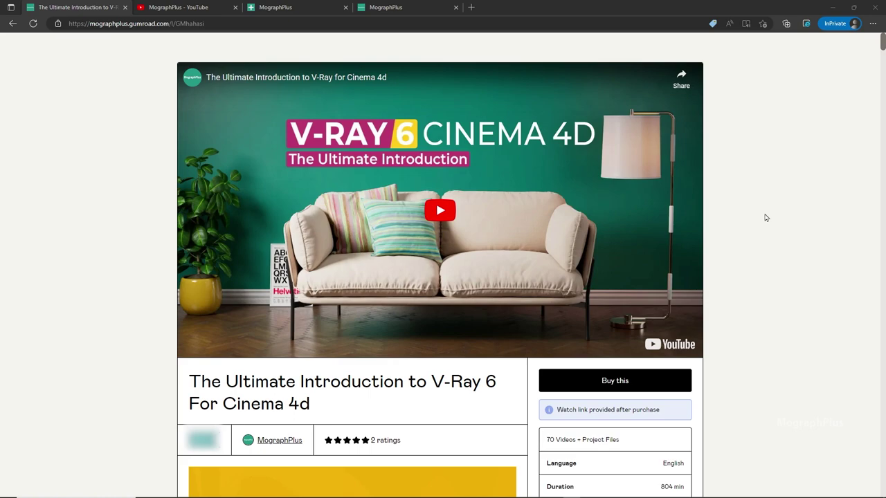
click(175, 7)
scroll(319, 293, down, 3)
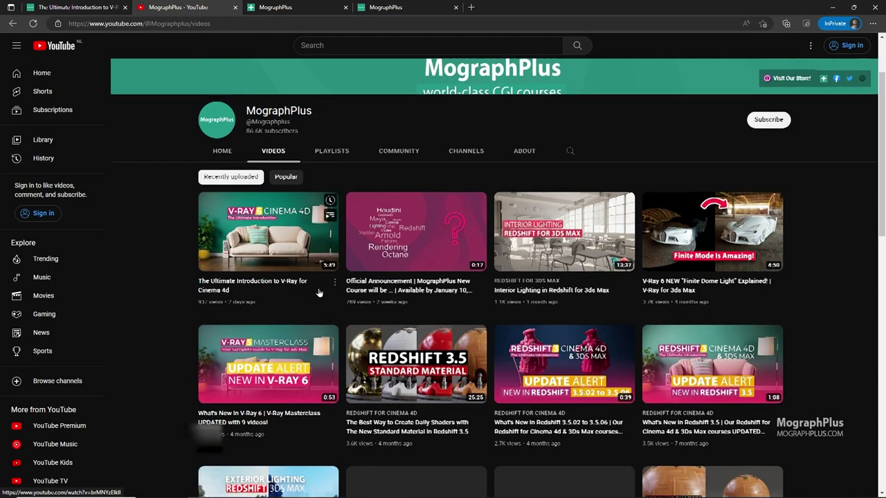
scroll(319, 293, up, 3)
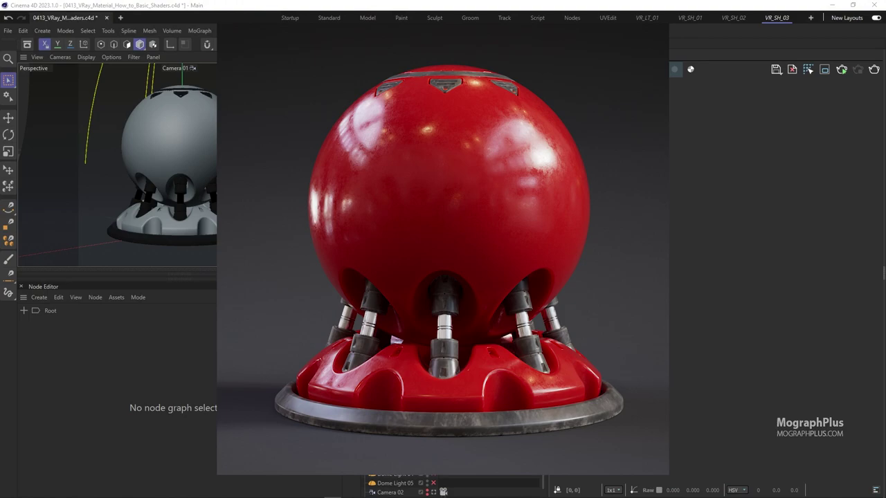
Create a new V-Ray Node Material and assign it to the ShaderBall object.
click(404, 54)
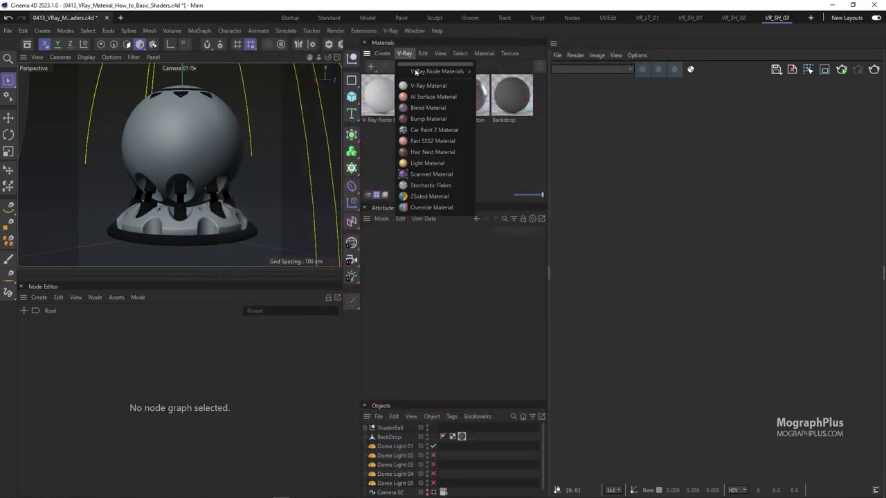
mouse_move(415, 71)
click(514, 76)
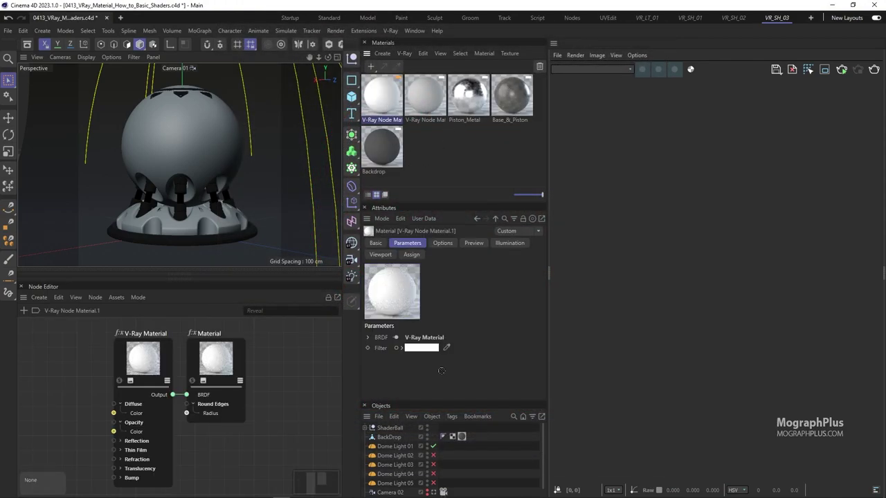
drag(460, 445, 389, 428)
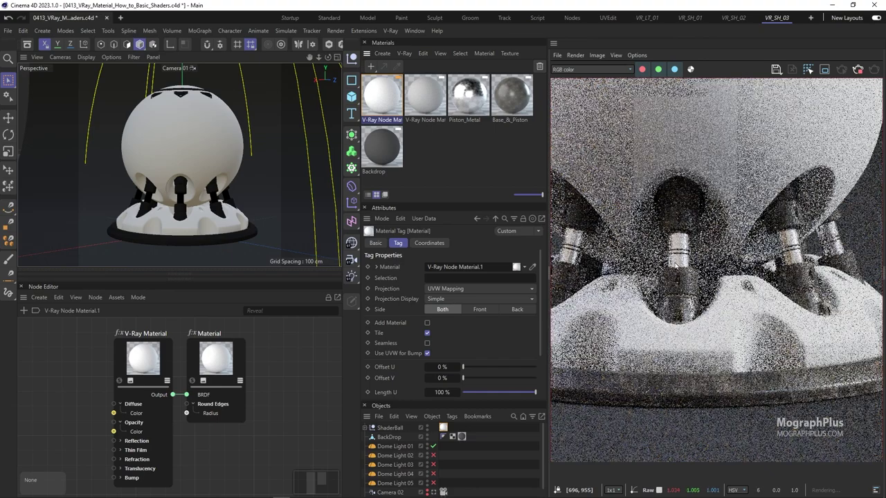
scroll(312, 44, down, 2)
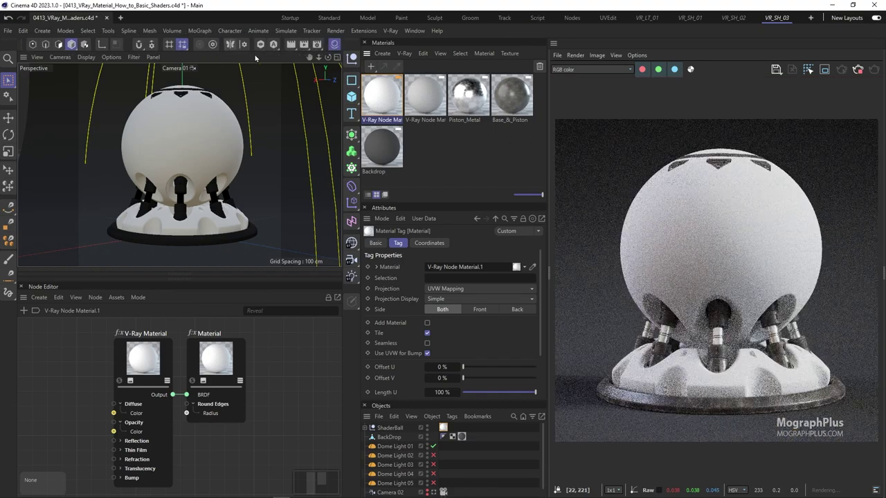
Set the render output size to 800 x 800 pixels and save the project.
click(317, 44)
double_click(508, 87)
text(800)
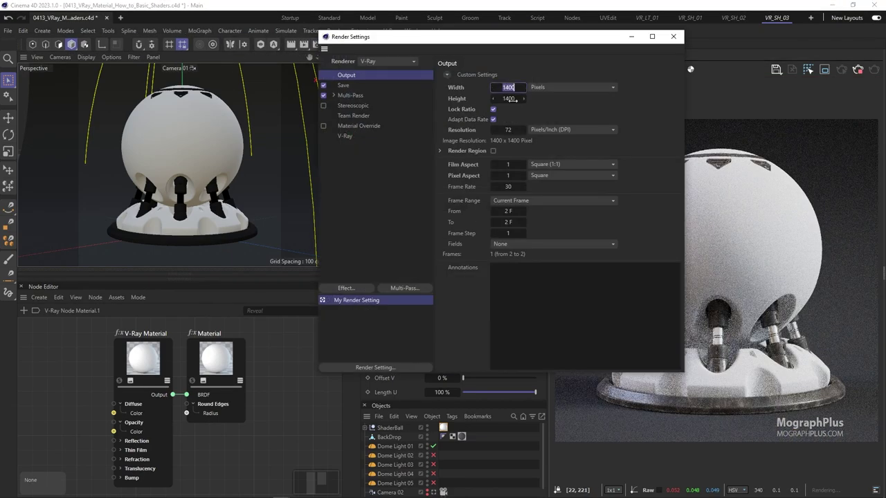
key(Tab)
text(800)
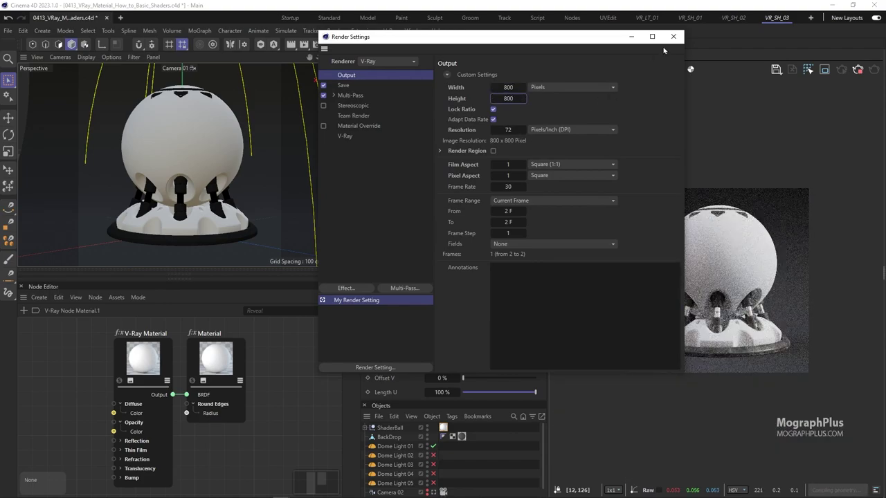
click(674, 36)
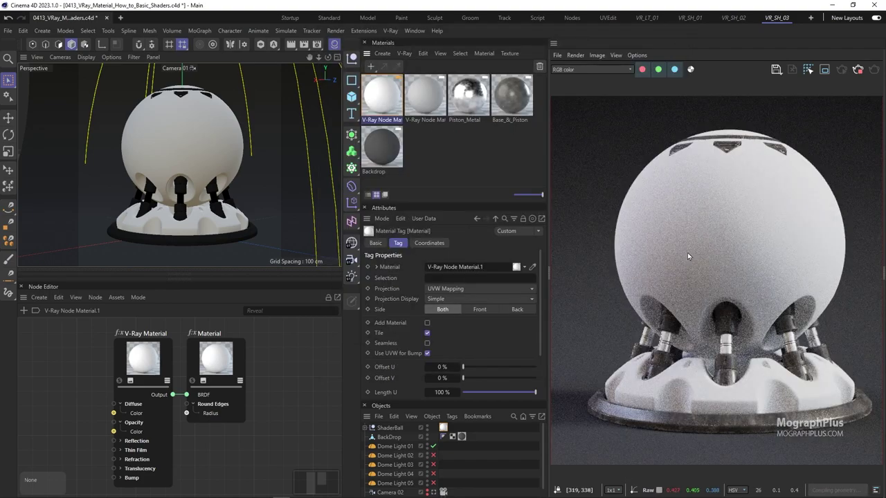
click(8, 31)
click(69, 165)
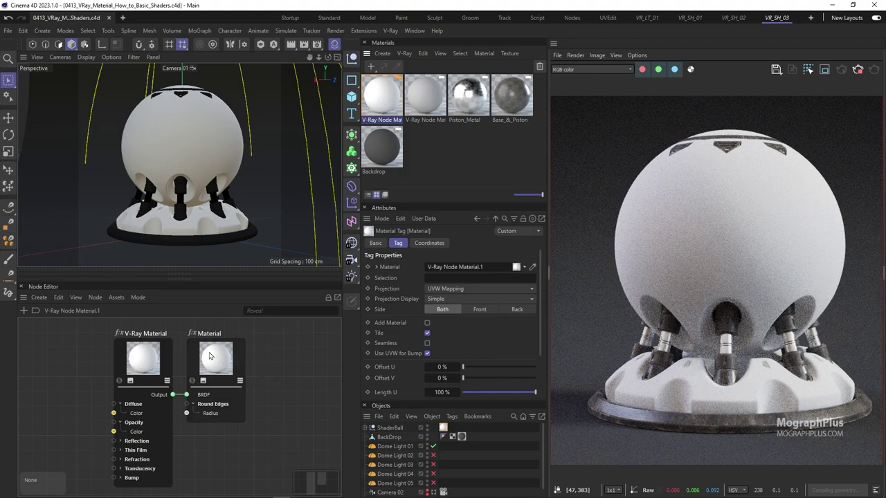
Add a Color node to the material graph and place it beside the V-Ray Material node.
key(h)
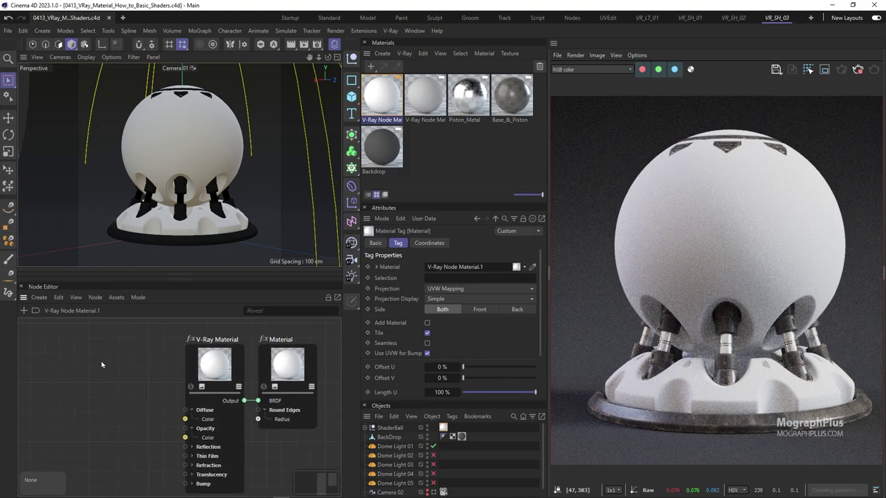
key(Tab)
text(color)
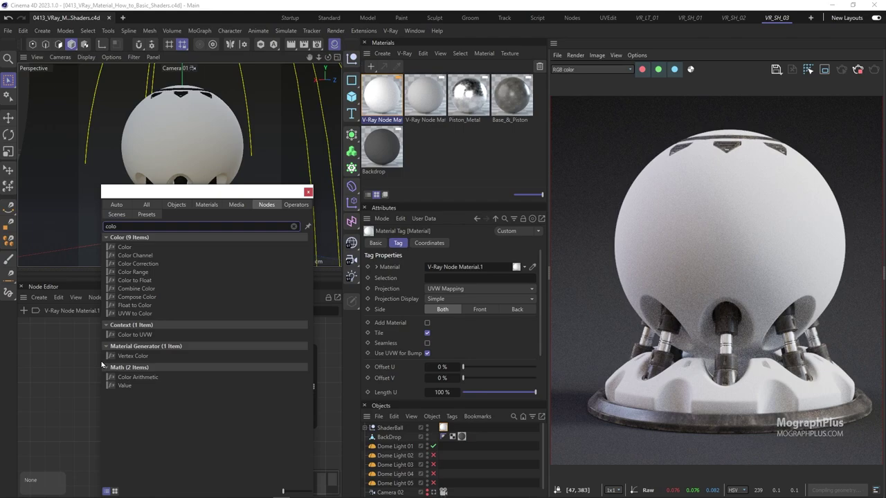
key(Return)
drag(173, 399, 102, 351)
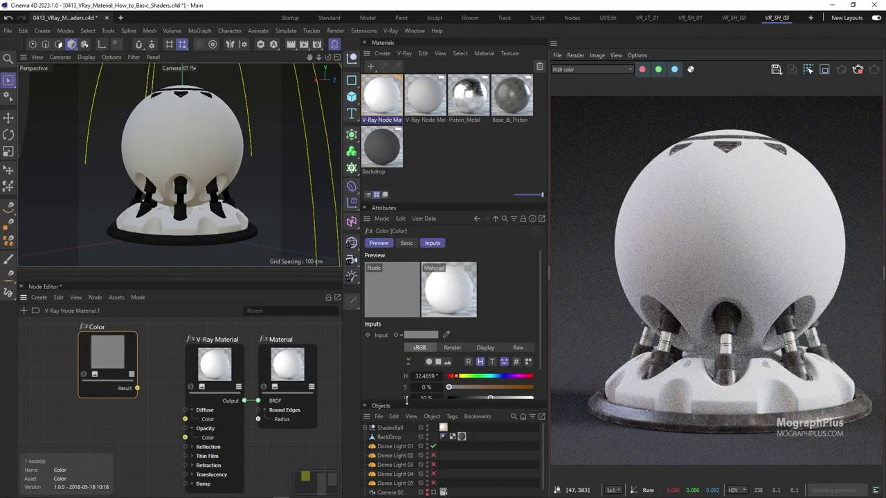
Set the Color node to RGB 201, 45, 28 and connect its result to the V-Ray Material's diffuse color.
drag(410, 405, 418, 423)
click(426, 376)
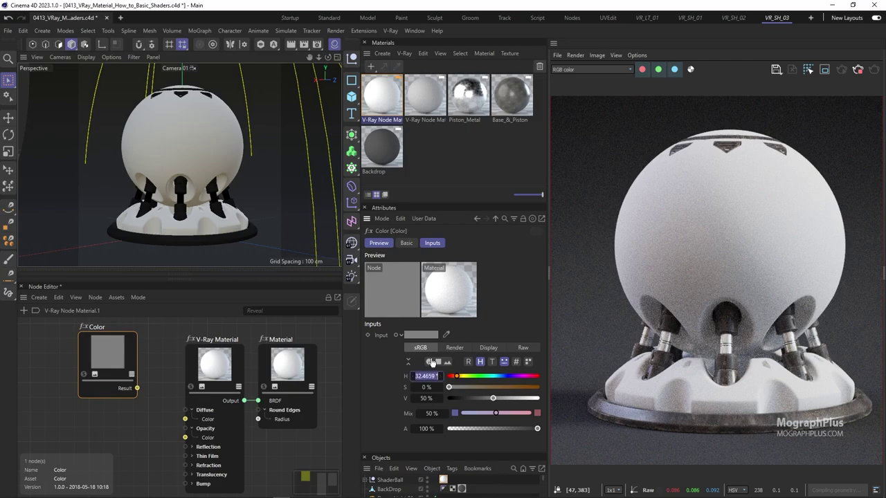
click(468, 361)
click(426, 376)
text(201)
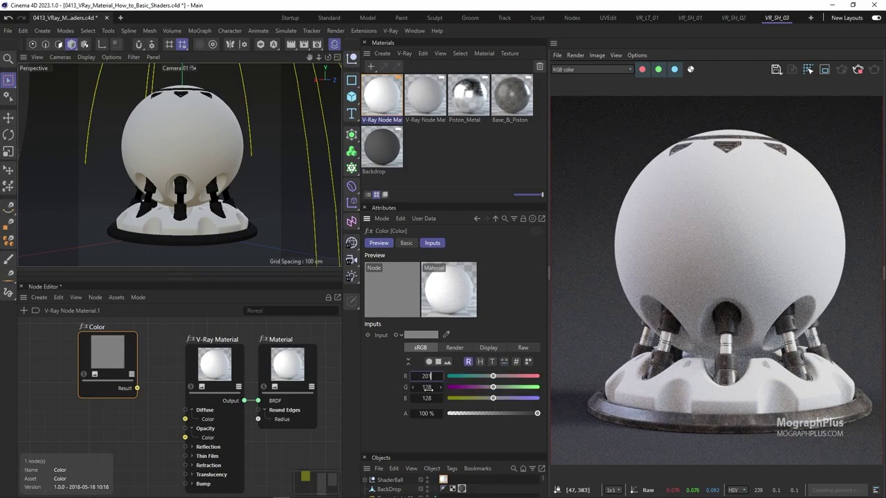
key(Tab)
text(45)
key(Tab)
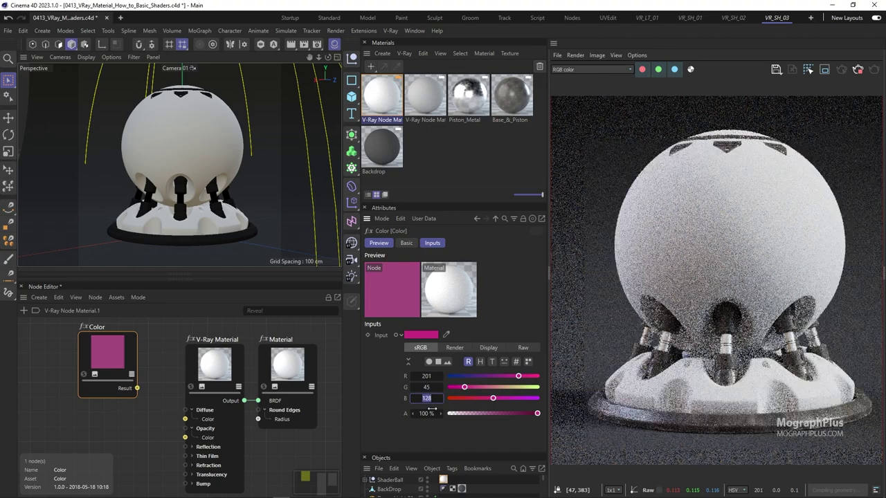
text(28)
key(Return)
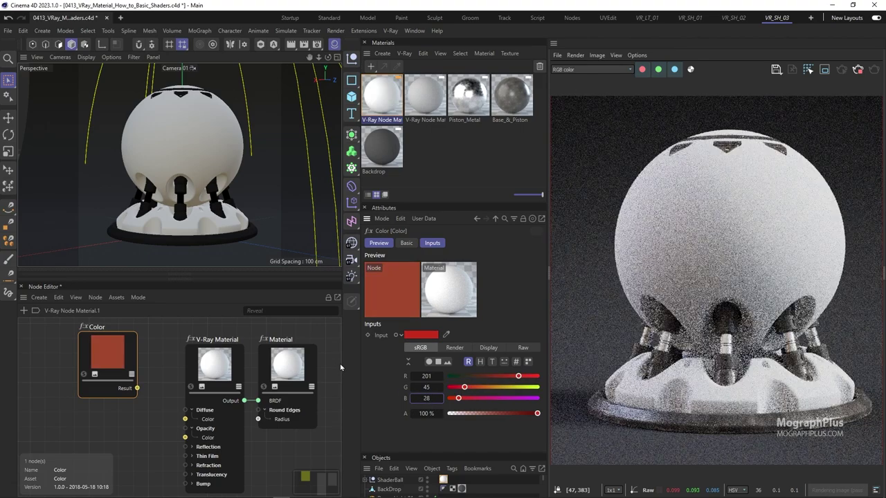
drag(137, 388, 185, 420)
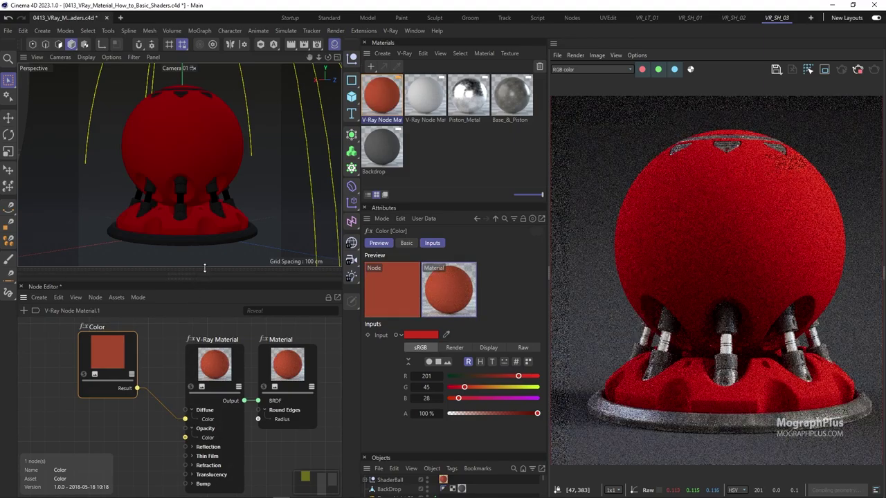
Enlarge the node graph area and enable Use Roughness in the V-Ray Material node's reflection settings.
drag(202, 270, 224, 180)
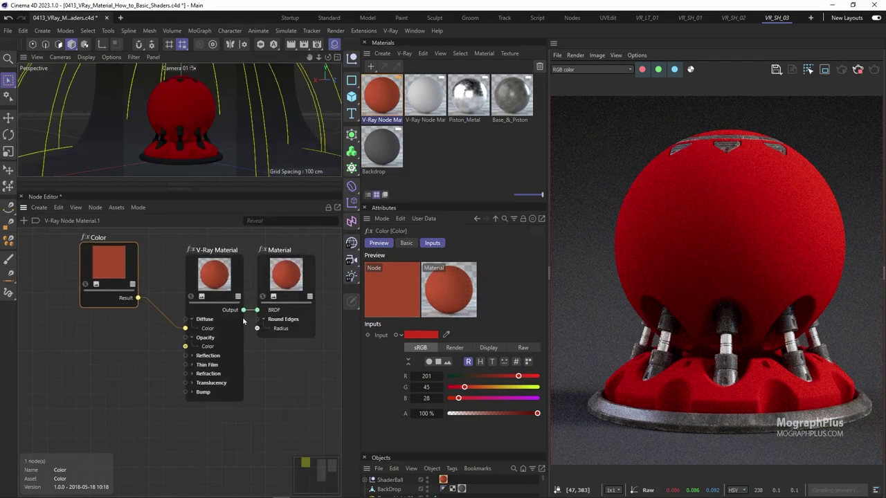
scroll(245, 322, down, 1)
click(223, 283)
click(462, 244)
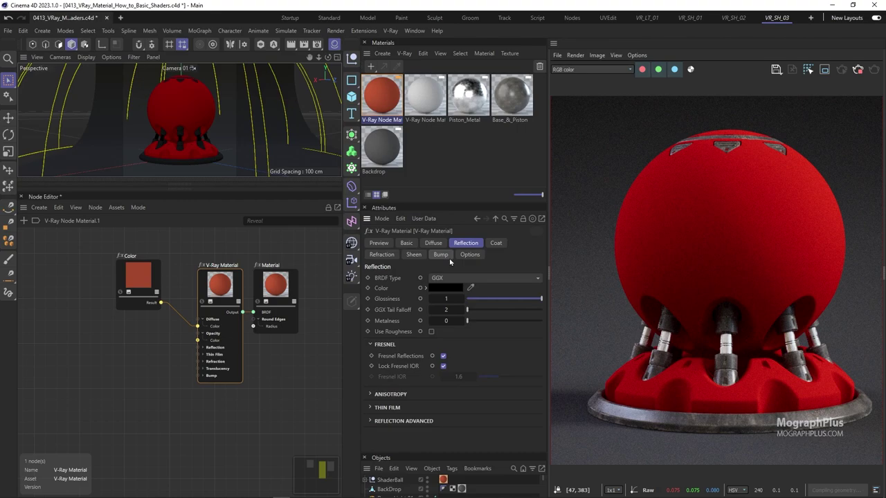
click(431, 332)
drag(457, 203, 460, 150)
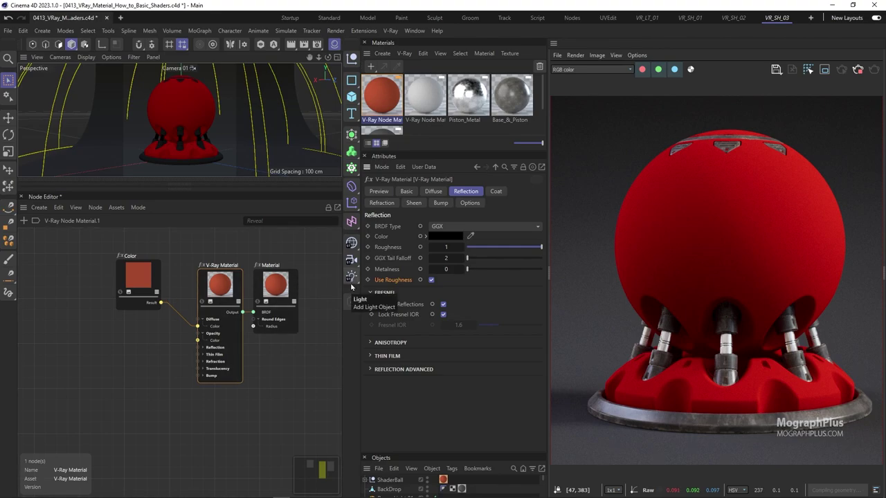
Set the V-Ray Material's reflection color to pure white and its reflection roughness to 0.22.
click(444, 238)
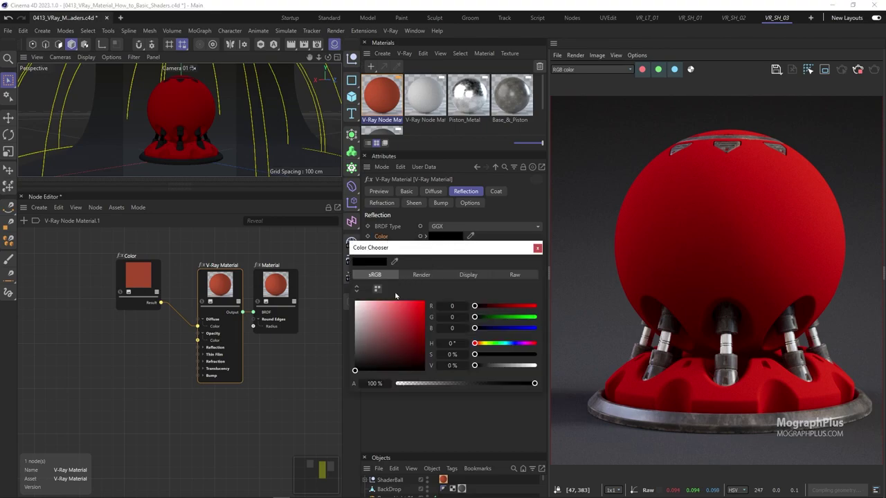
click(534, 366)
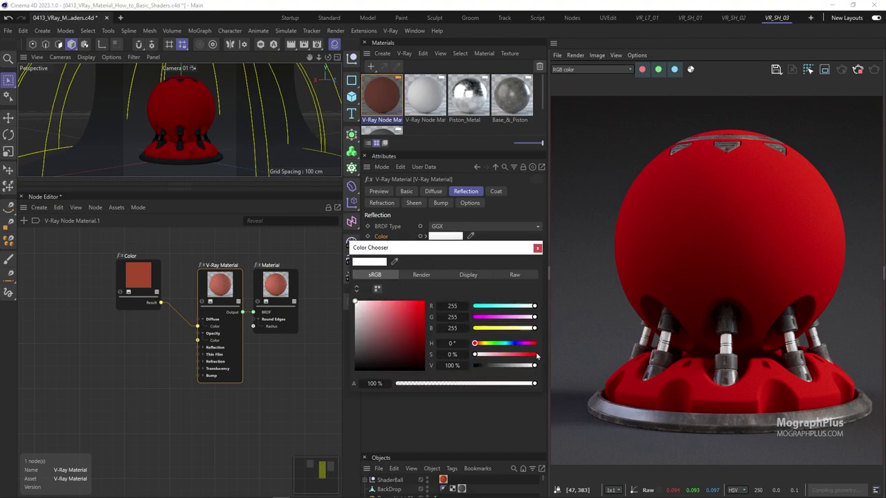
click(538, 248)
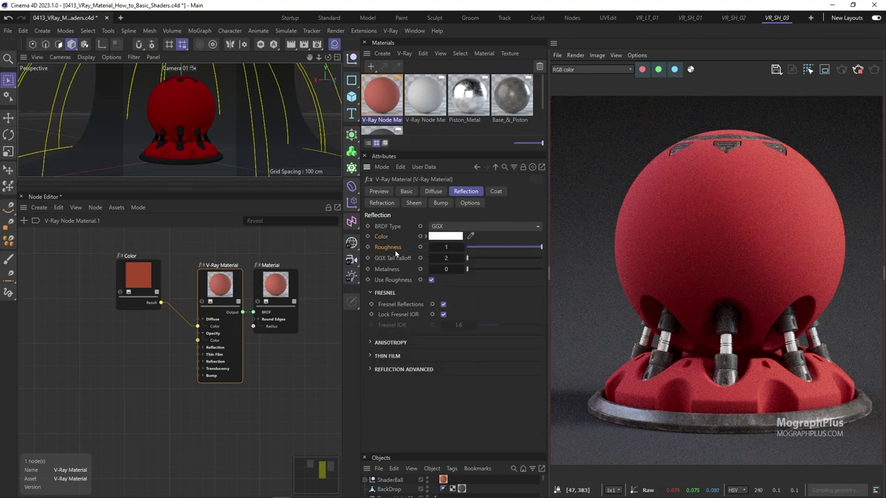
click(381, 202)
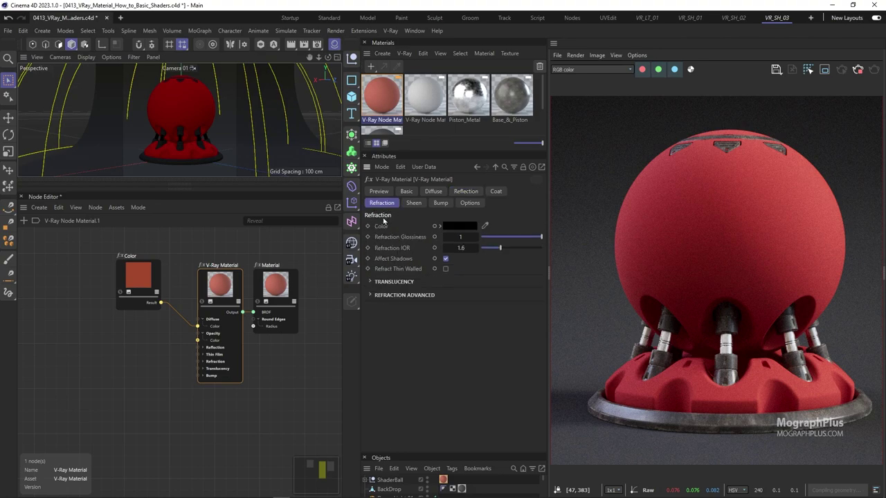
click(466, 191)
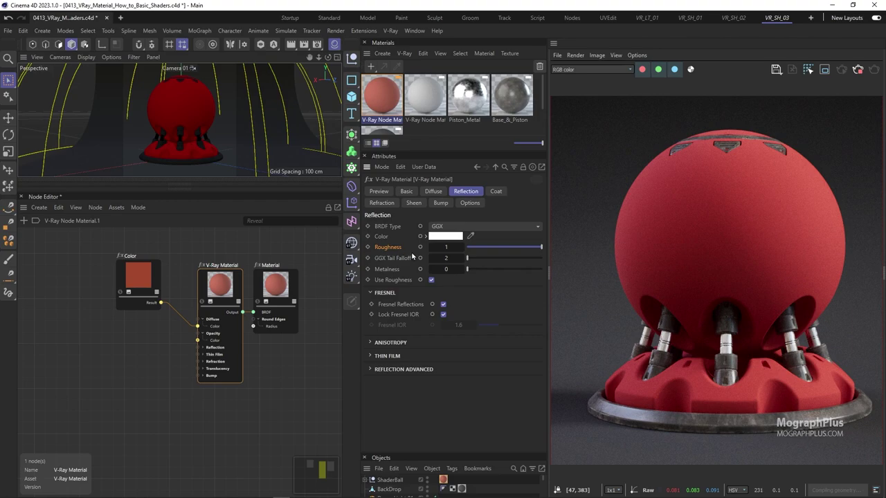
drag(499, 247, 484, 251)
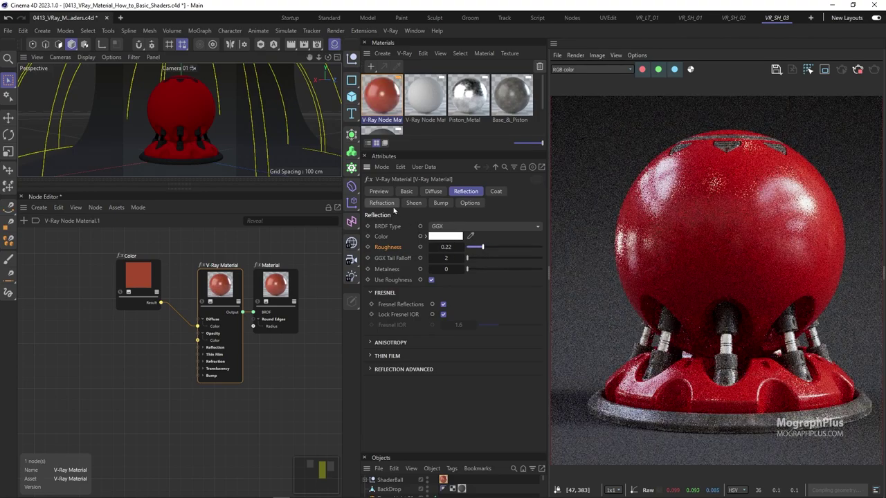
Set the V-Ray Material's refraction IOR to 1.5 and return to its reflection settings.
click(388, 205)
click(460, 247)
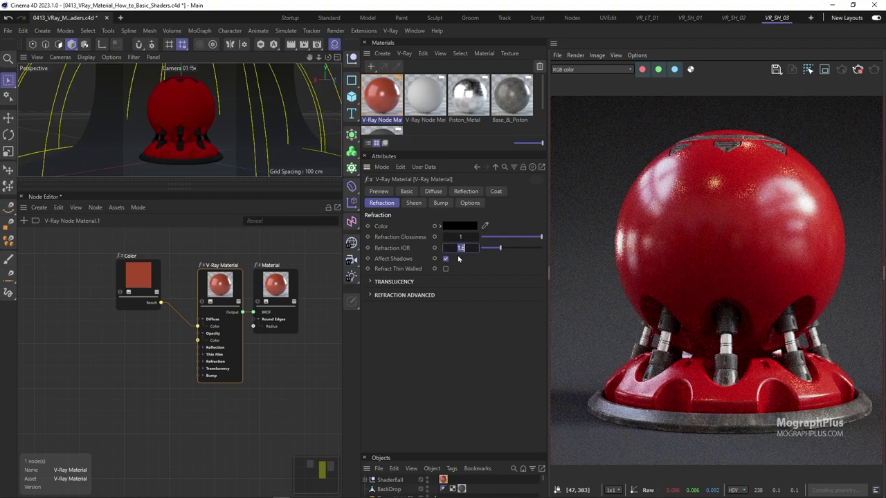
text(1.5)
key(Return)
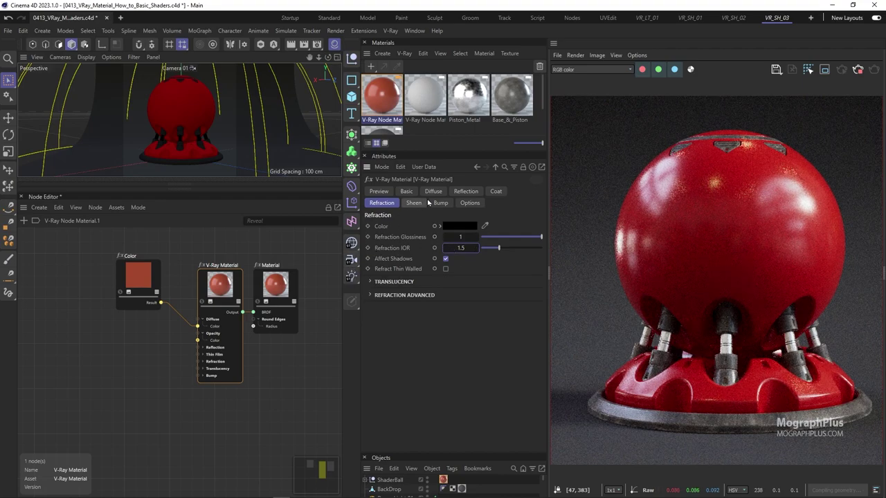
click(461, 193)
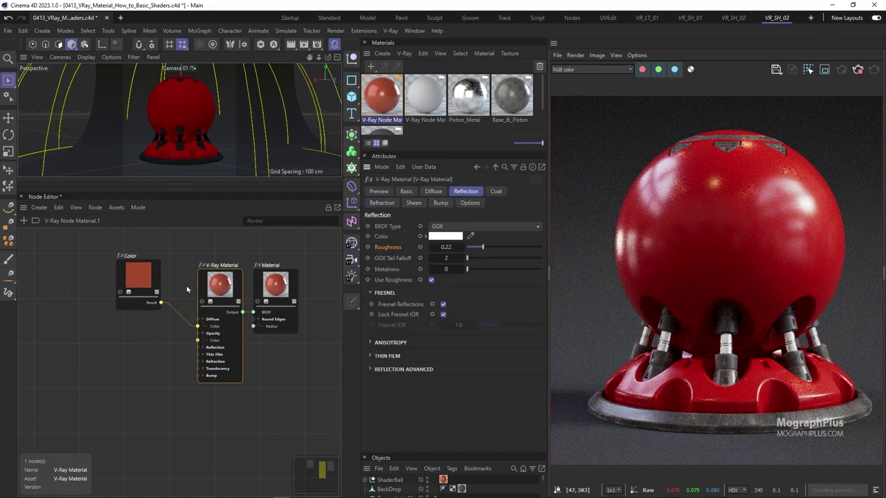
Add a Bitmap node to the material graph and load the BW_Metal texture from the project's tex folder.
click(90, 324)
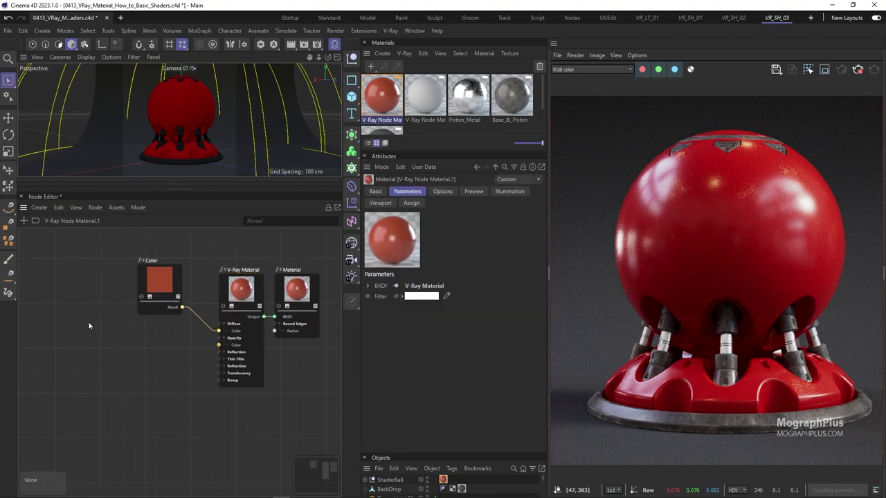
double_click(90, 324)
text(bit)
key(Return)
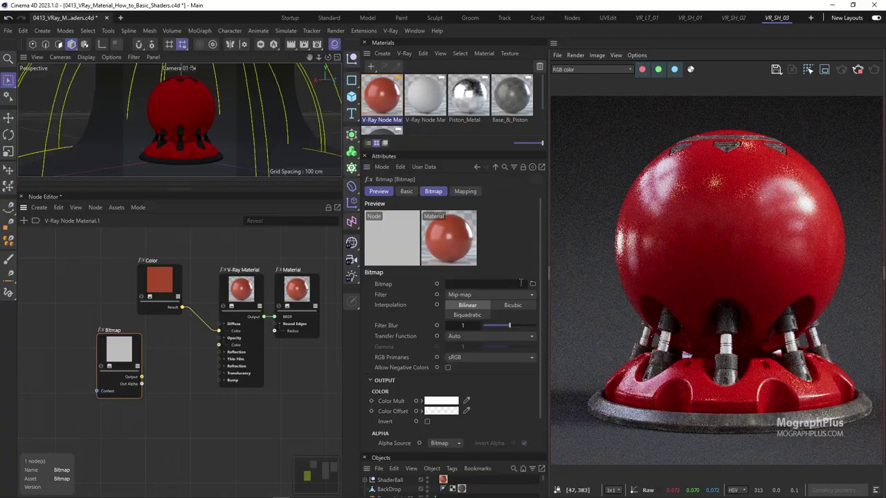
click(532, 284)
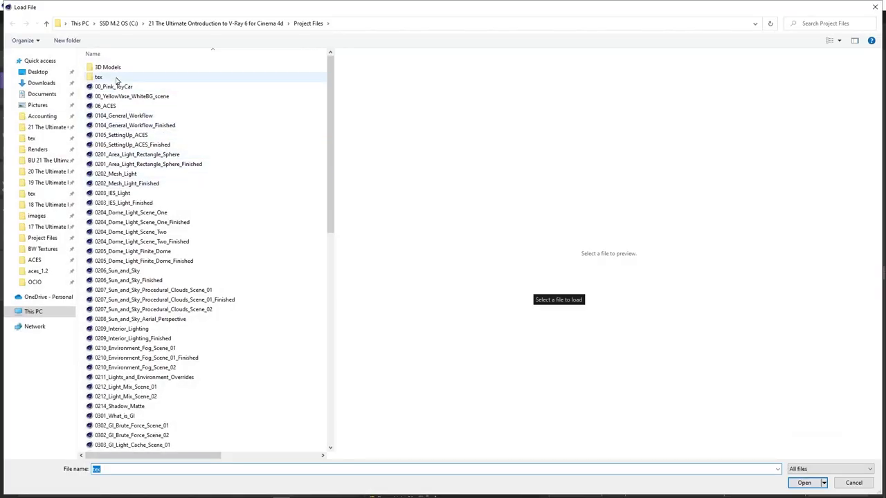
double_click(115, 77)
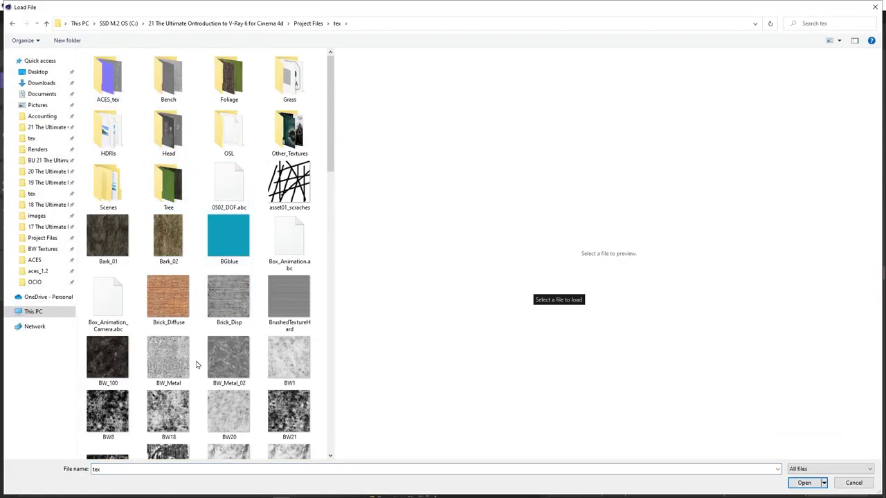
double_click(176, 357)
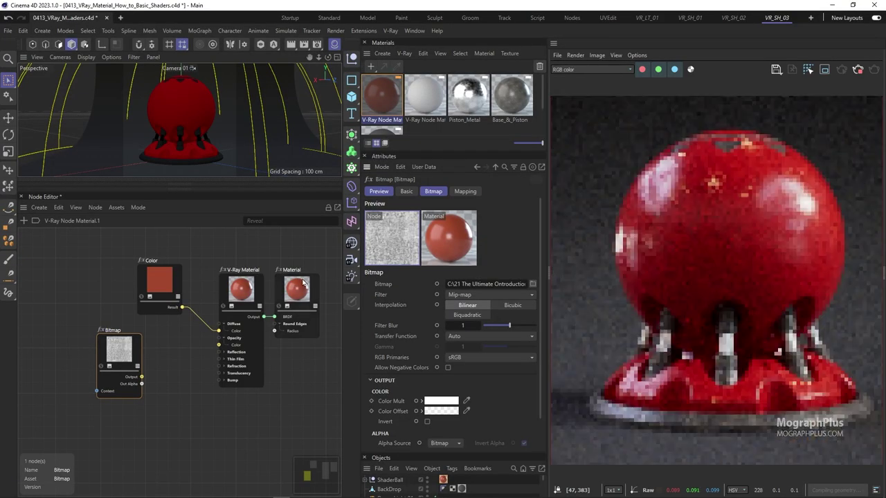
Set the Bitmap node's RGB primaries to Raw and connect its output to the V-Ray Material's reflection Roughness input.
scroll(162, 357, up, 2)
key(h)
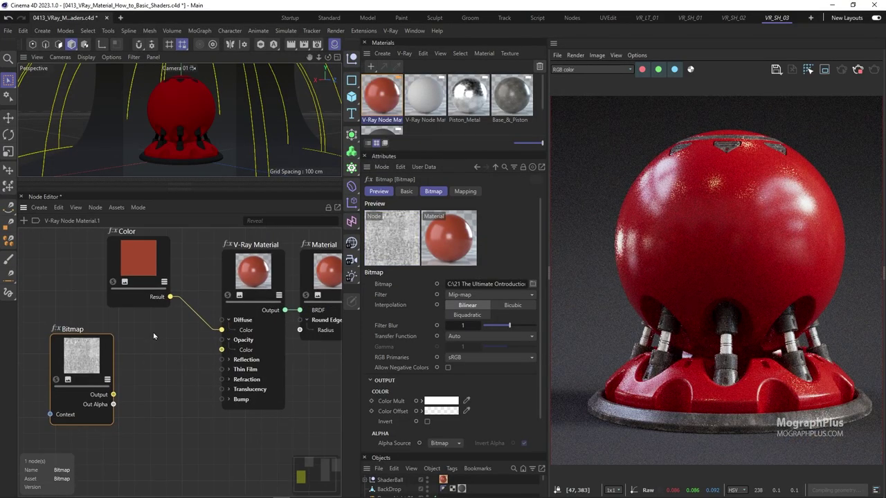
scroll(189, 333, down, 1)
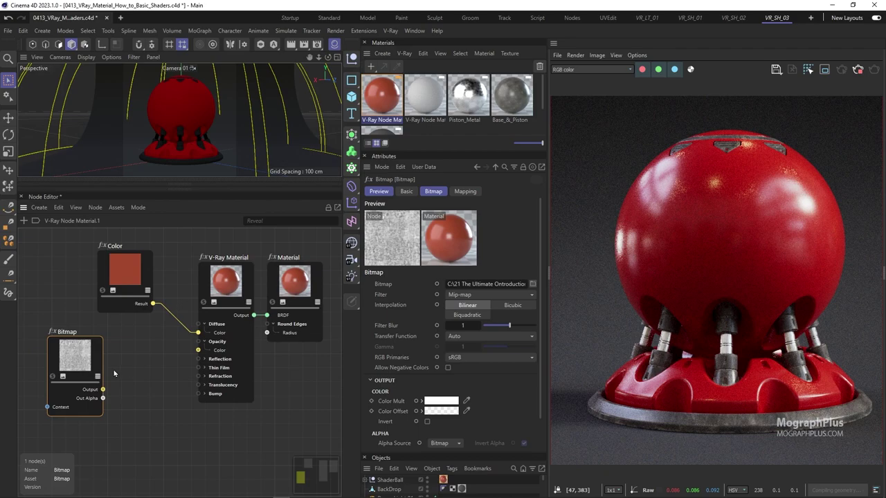
mouse_move(85, 356)
mouse_down()
mouse_move(121, 350)
mouse_move(75, 345)
mouse_up()
click(475, 357)
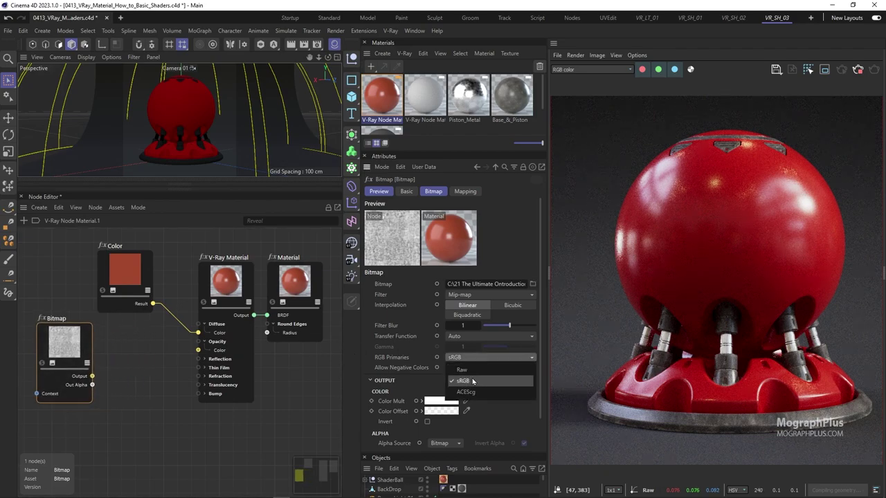
click(461, 370)
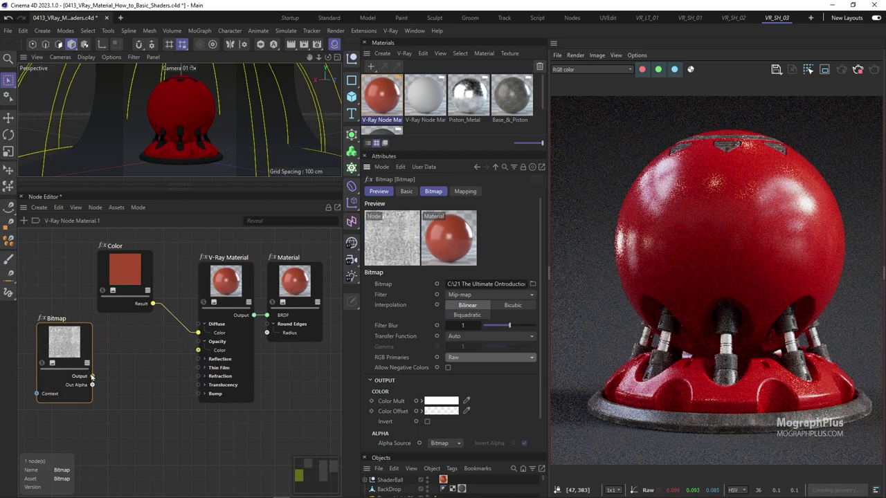
click(204, 359)
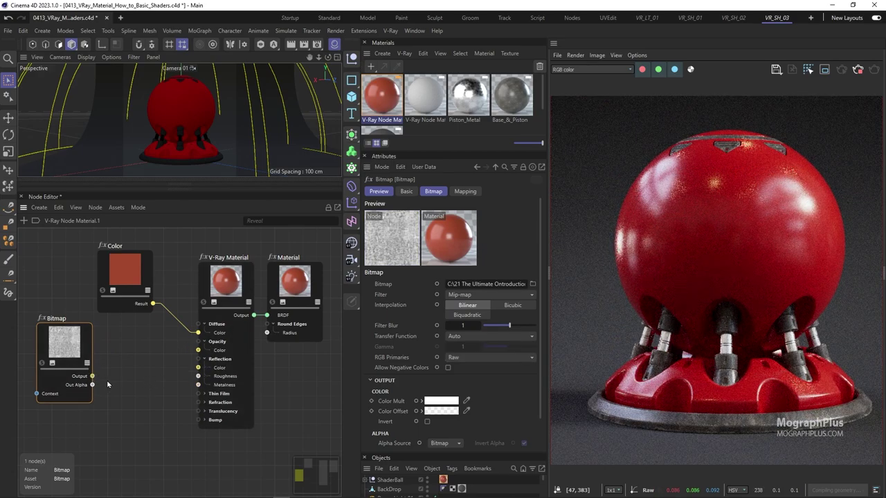
drag(92, 375, 198, 376)
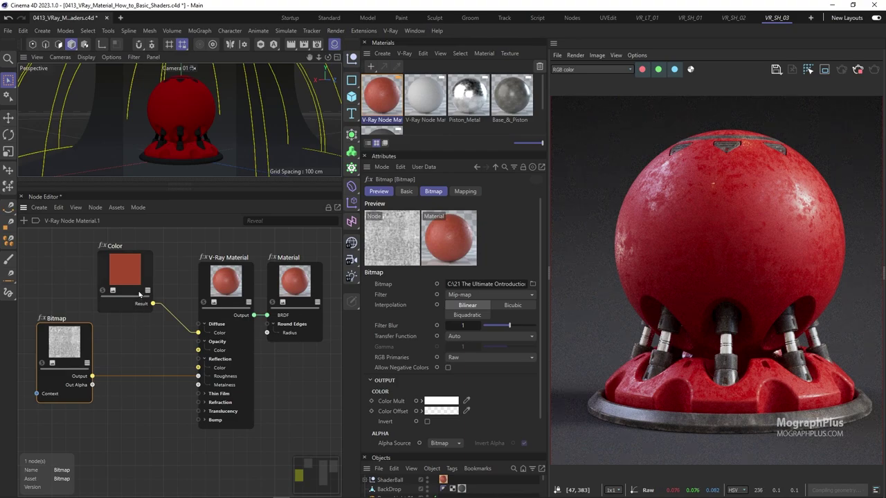
middle_drag(145, 338, 177, 334)
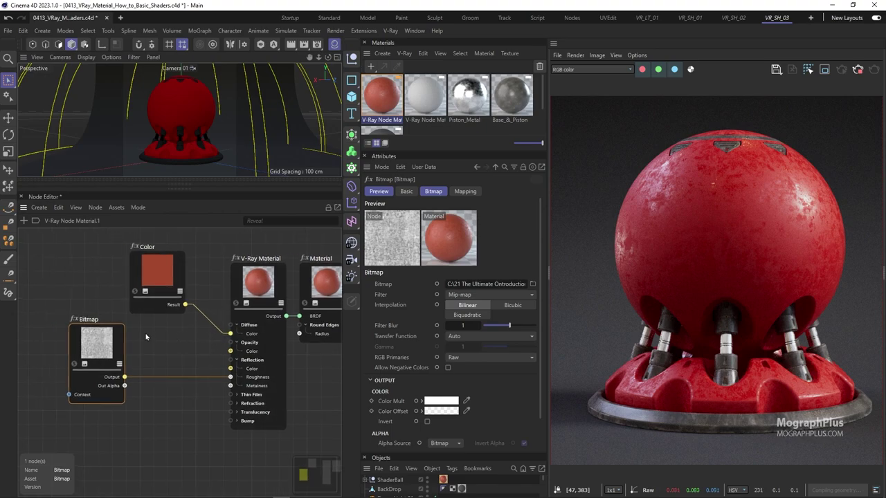
scroll(72, 342, up, 3)
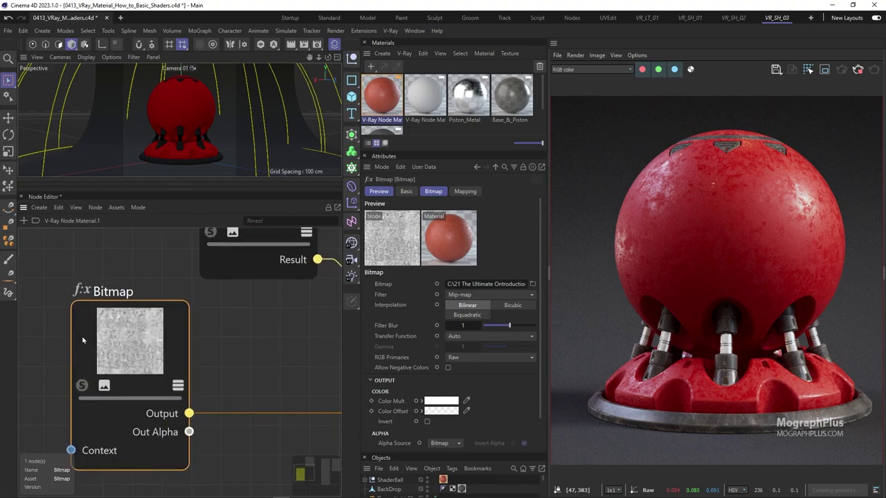
scroll(82, 335, up, 2)
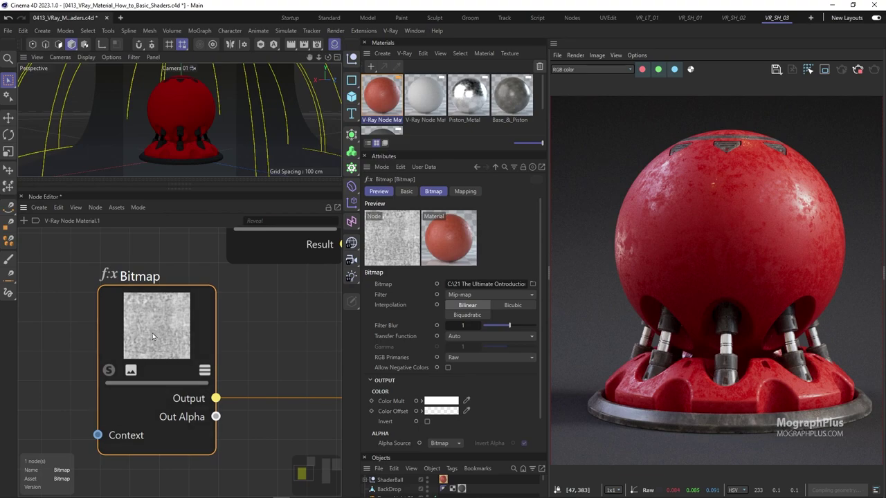
scroll(150, 330, down, 5)
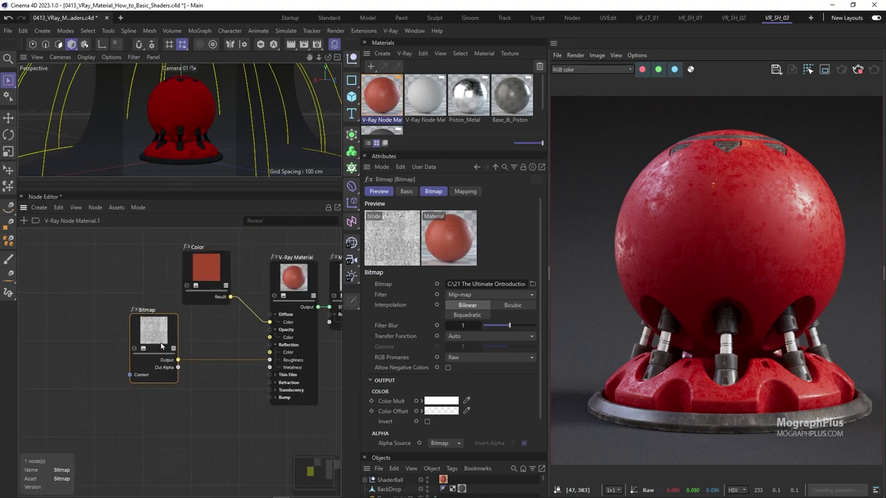
Add a Remap node and wire it between the Bitmap output and the V-Ray Material's Roughness input.
drag(145, 335, 108, 328)
click(168, 343)
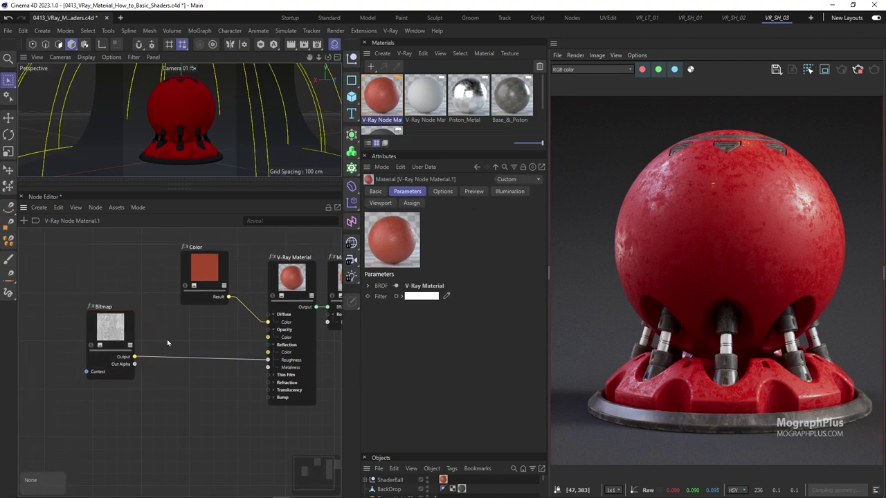
double_click(168, 343)
text(re)
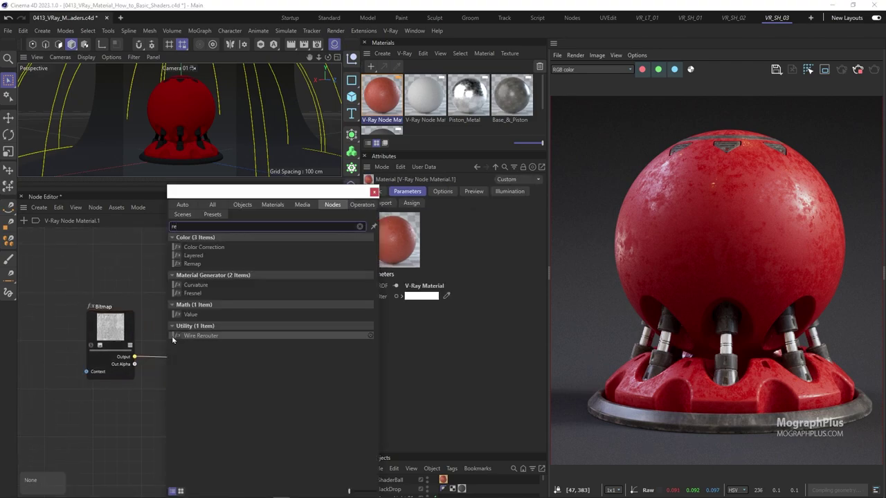
key(Down)
key(Down)
key(Down)
key(Return)
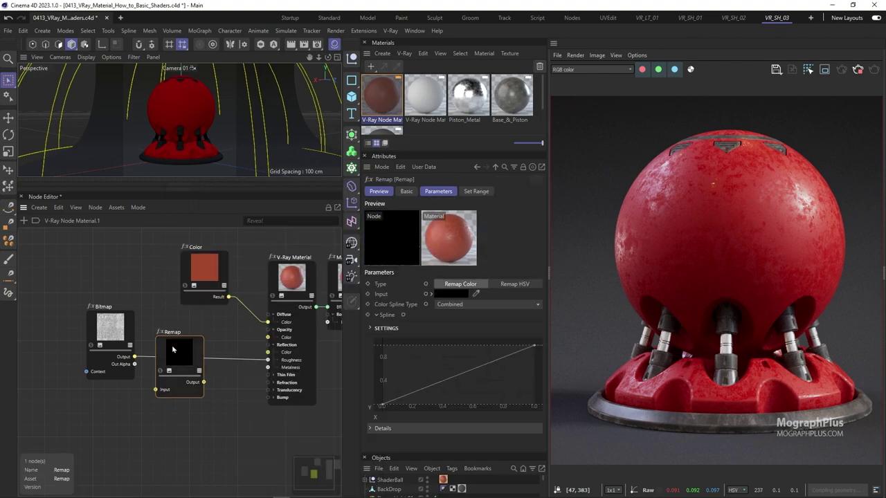
drag(134, 356, 163, 373)
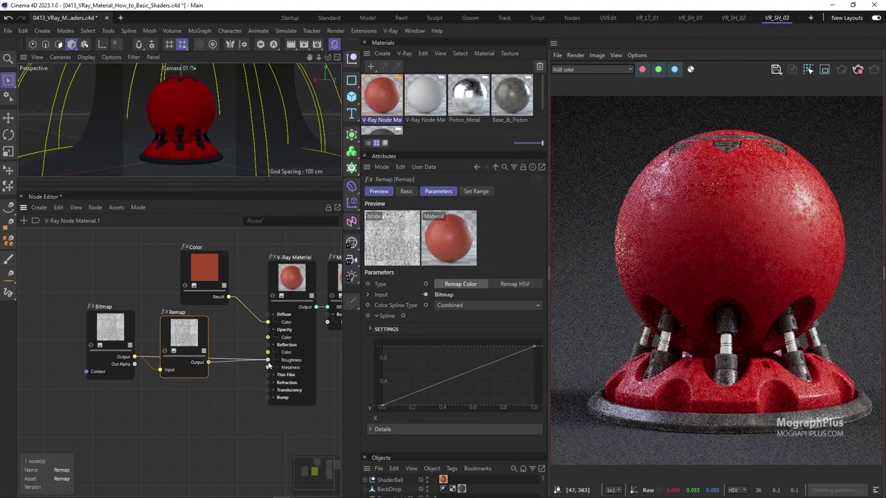
drag(197, 341, 185, 338)
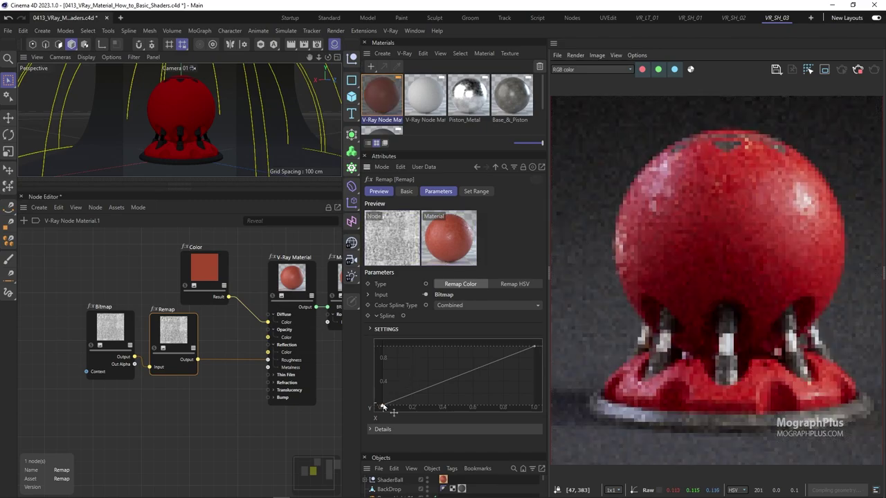
Invert the Remap spline by raising its start point to 1 and lowering its end point to 0.
drag(381, 406, 373, 346)
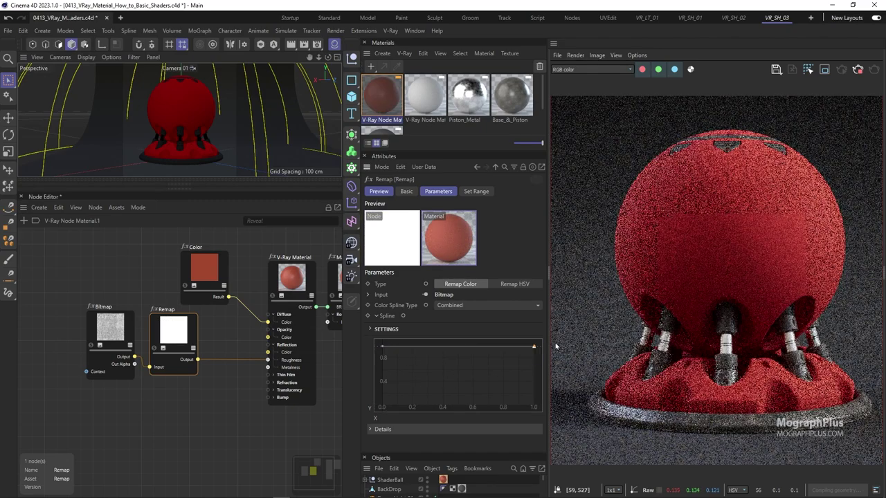
drag(537, 348, 534, 406)
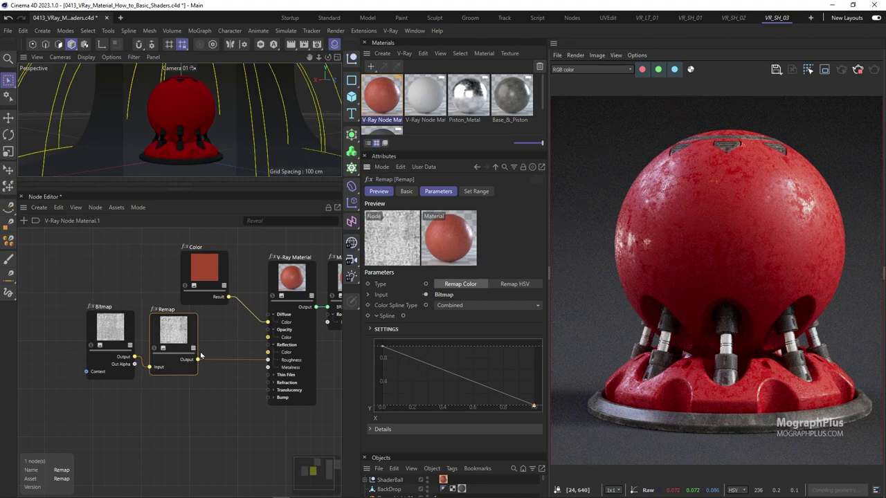
middle_drag(211, 344, 164, 348)
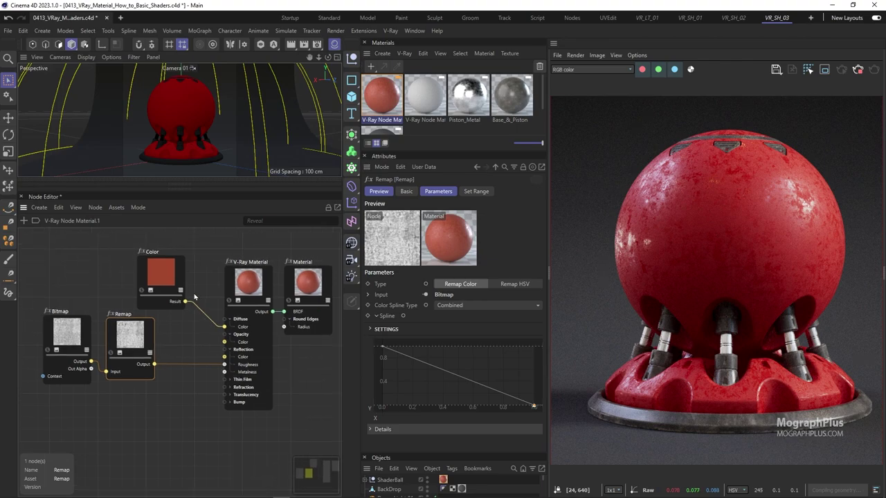
Show only the Remap parameters, lower the spline's start point to about 0.3 and raise its end point to about 0.1.
click(449, 194)
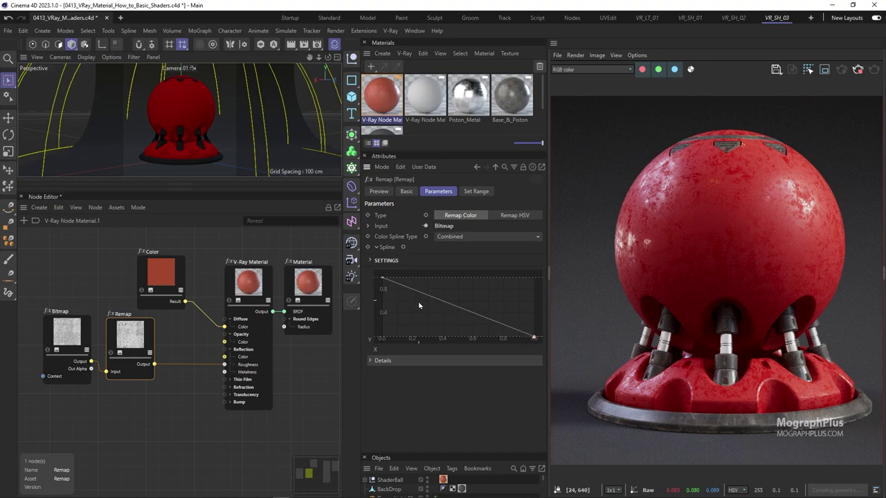
drag(418, 301, 358, 322)
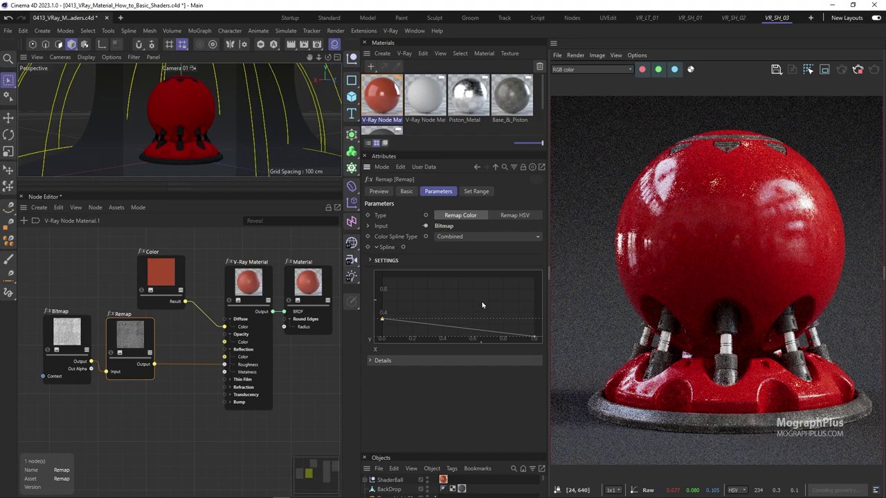
click(535, 339)
drag(540, 343, 546, 335)
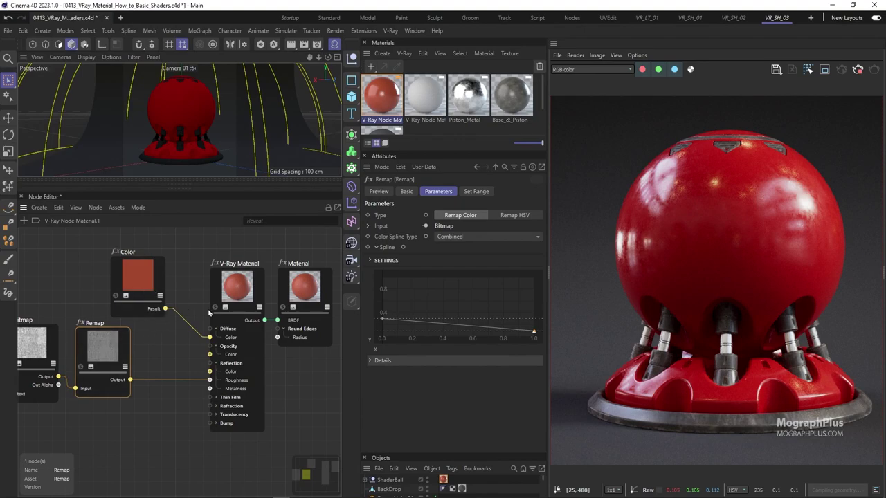
Set the V-Ray Material node's refraction translucency type to SSS.
click(235, 291)
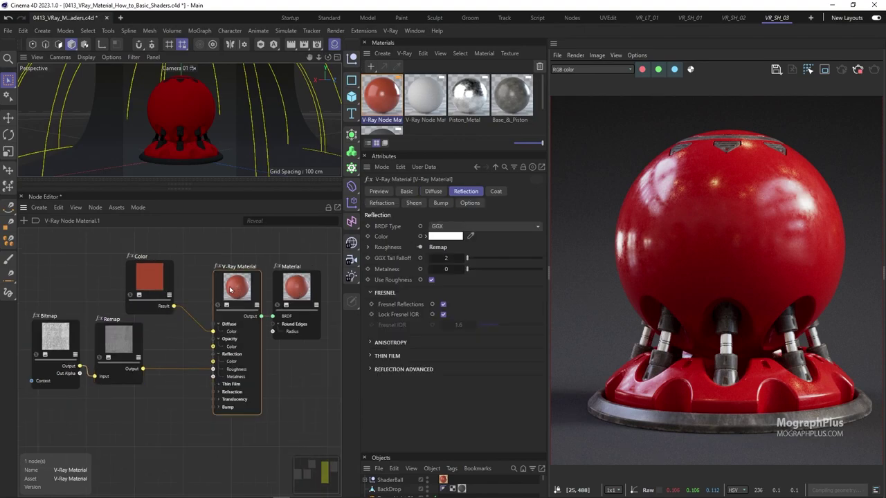
click(384, 204)
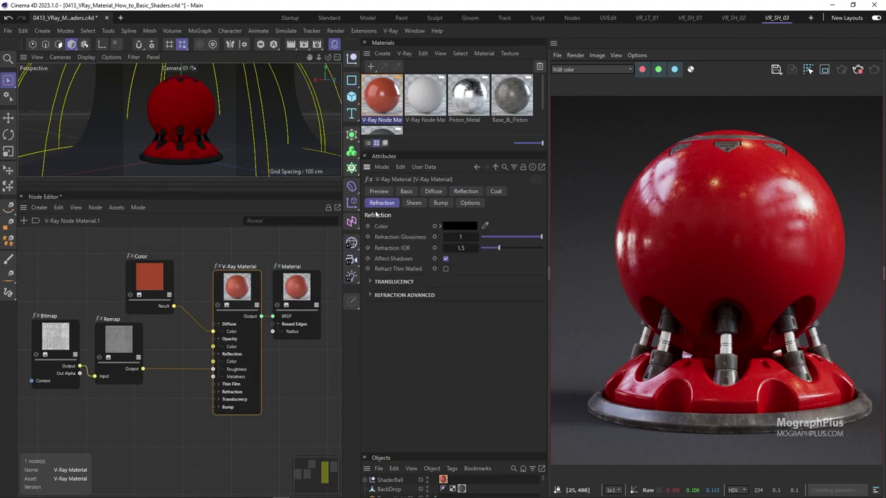
click(388, 281)
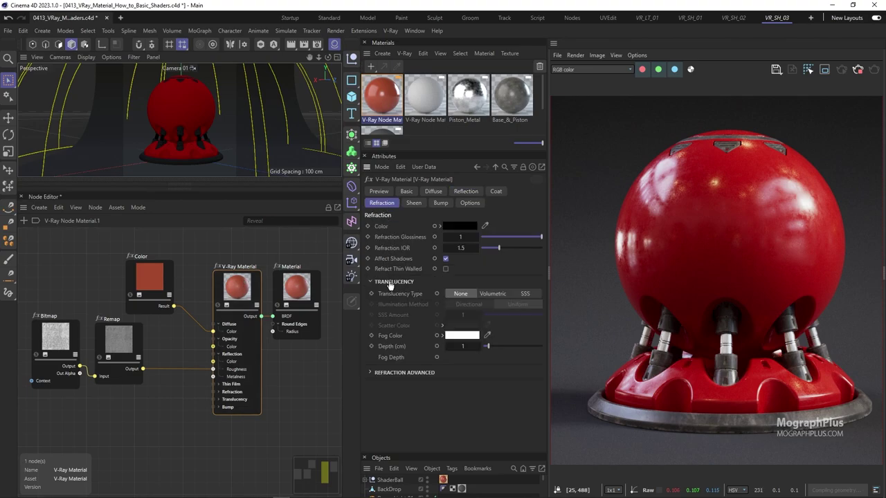
click(523, 294)
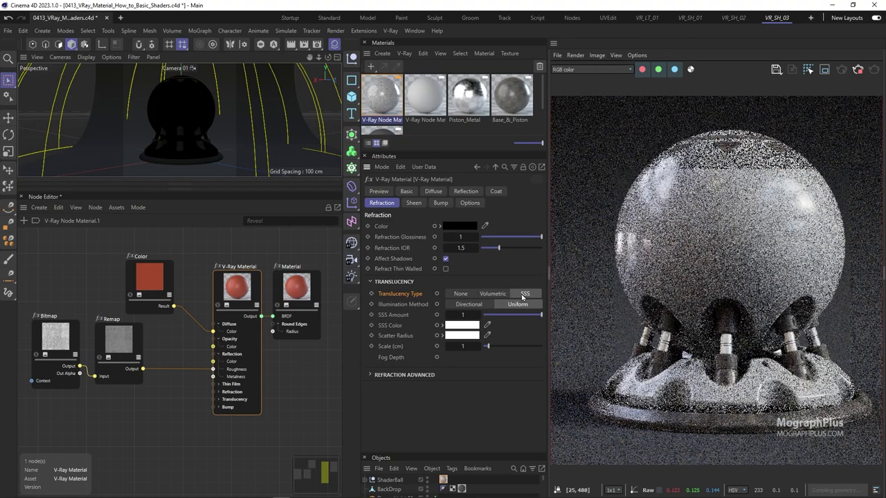
Try SSS Amount values of 0.75, 0.17 and 0 on the V-Ray Material.
click(404, 316)
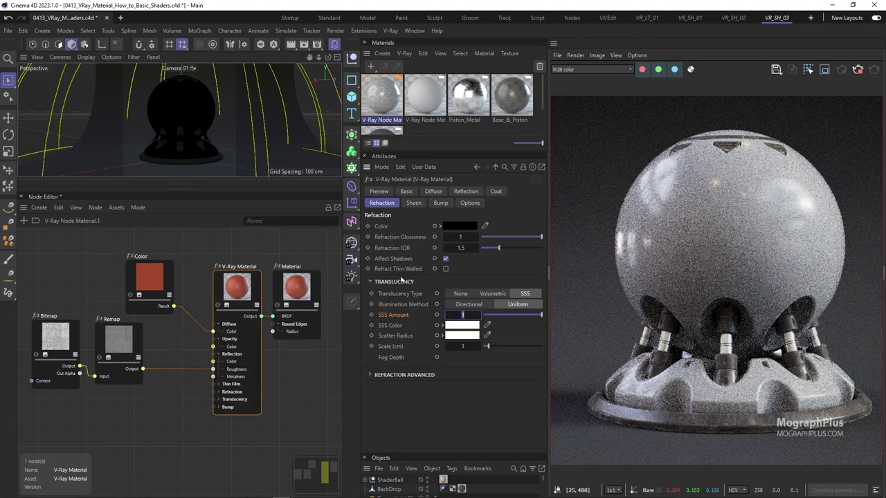
key(Return)
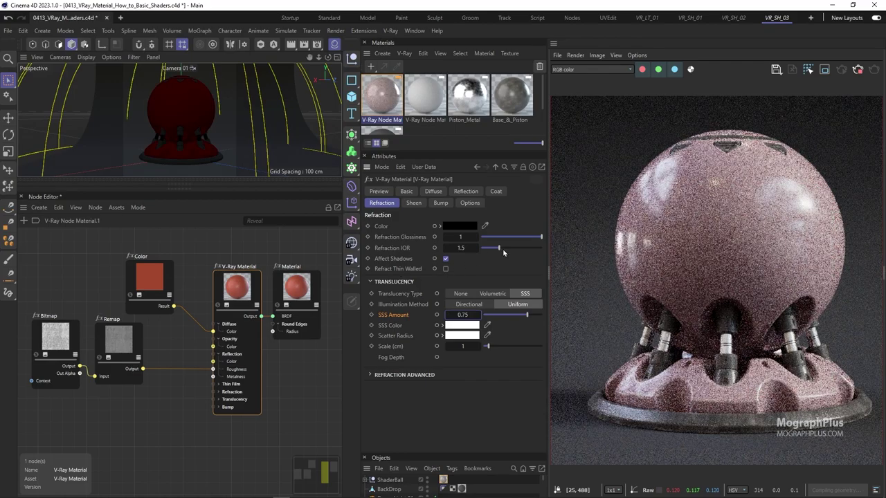
drag(501, 318, 493, 316)
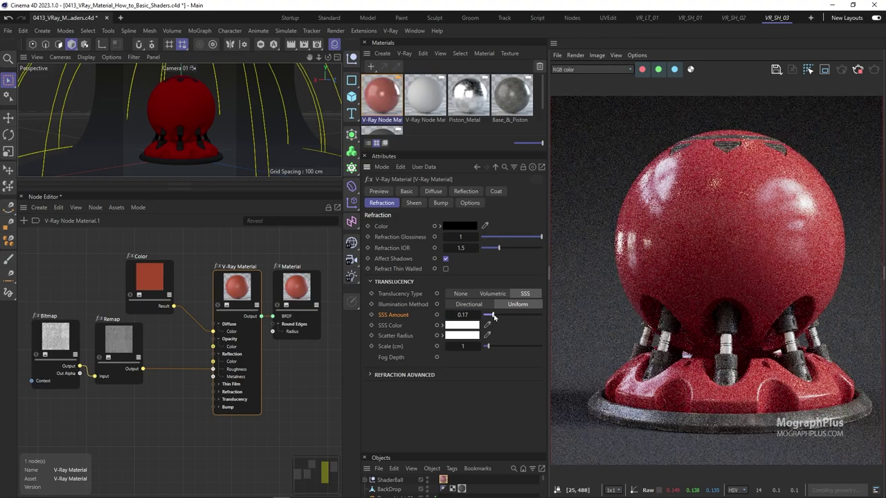
click(483, 316)
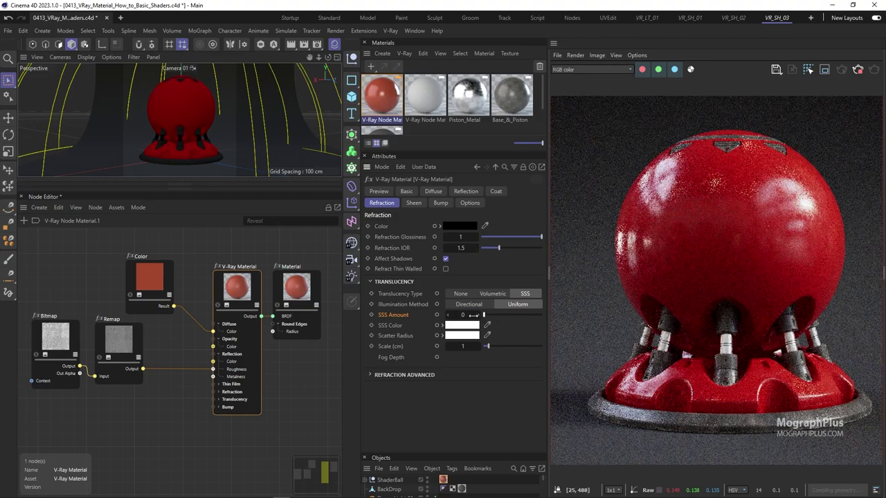
Set the V-Ray Material's SSS Amount to 0.75 and its Illumination Method to Directional.
text(0.75)
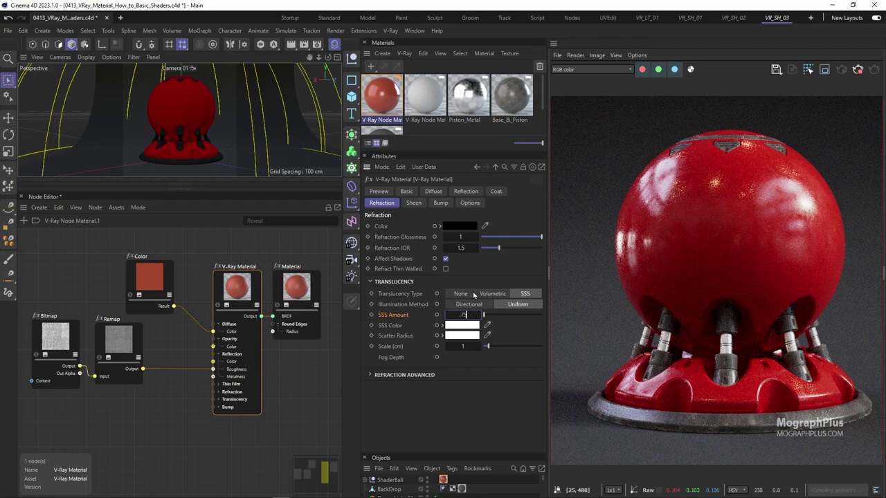
key(Return)
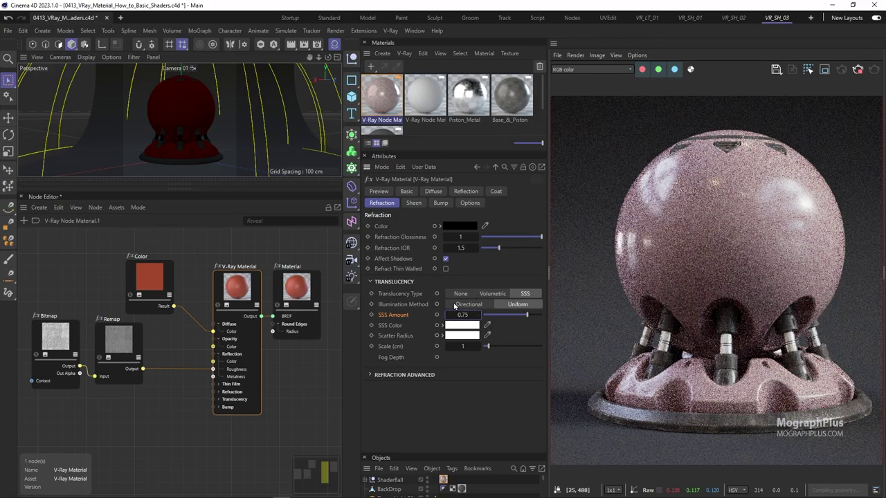
click(468, 304)
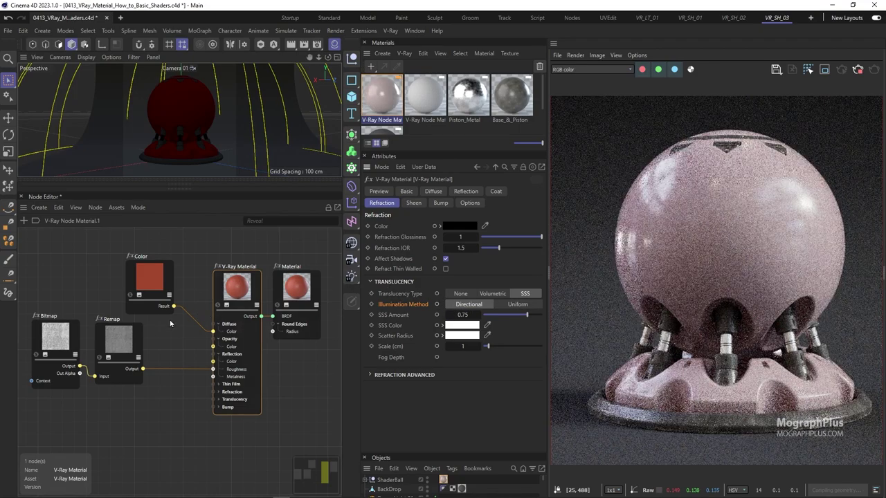
Connect the Color node's result to the V-Ray Material's SSS Color and Scatter Radius inputs, leaving SSS Amount unconnected.
scroll(163, 325, up, 1)
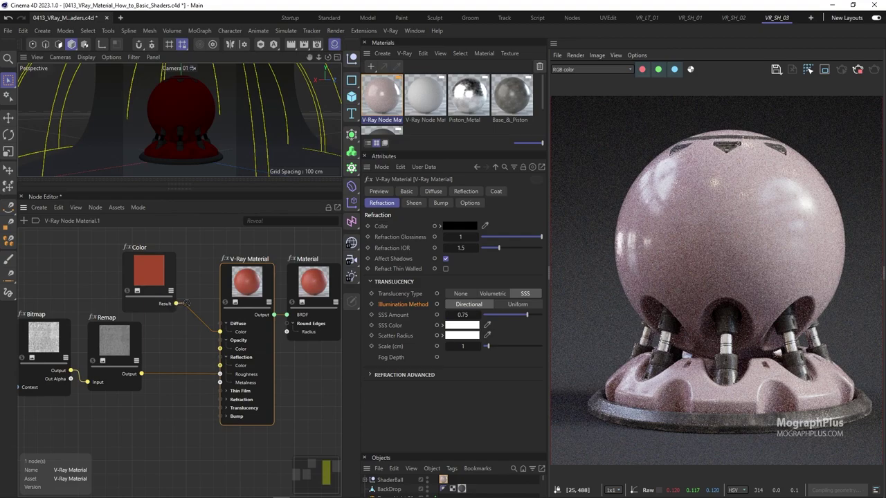
drag(177, 304, 245, 290)
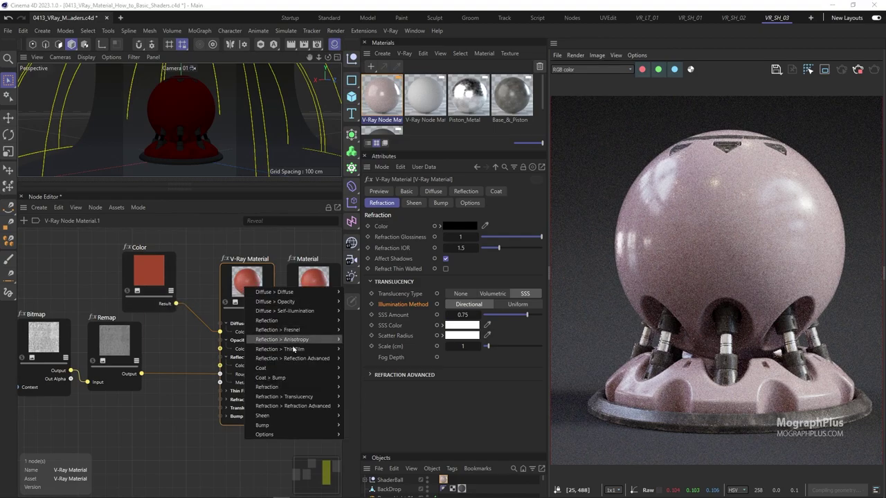
mouse_move(316, 396)
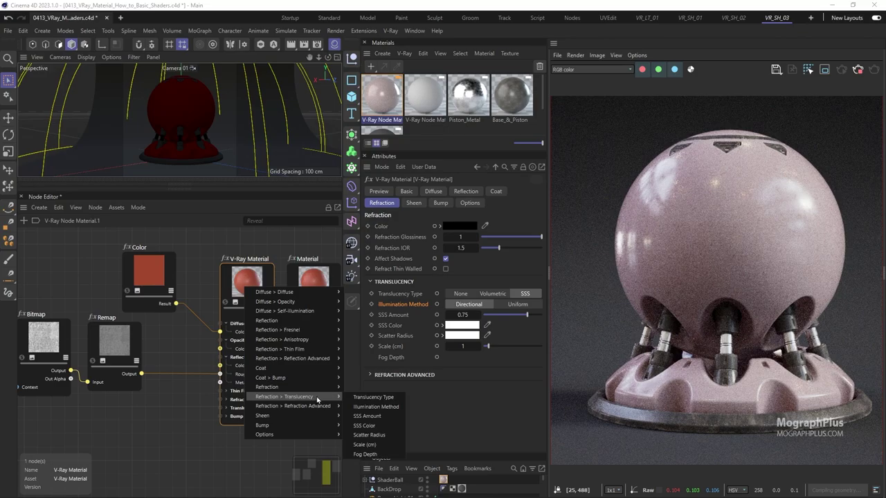
click(390, 417)
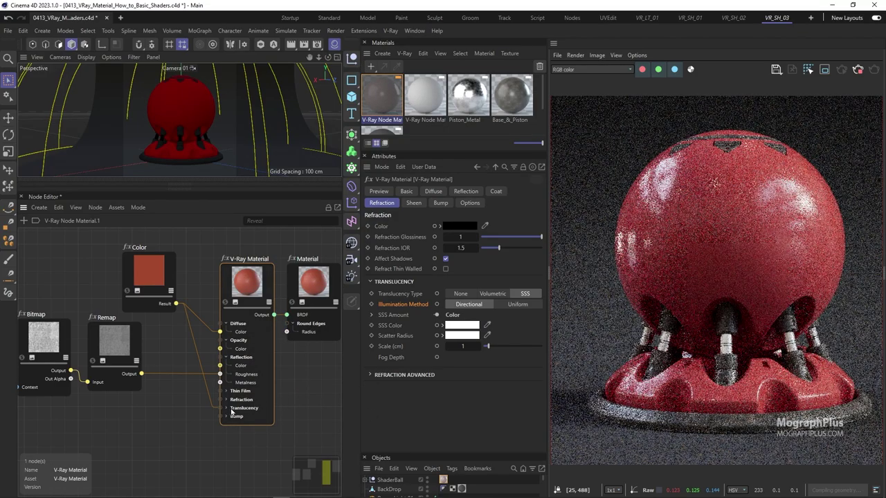
click(226, 409)
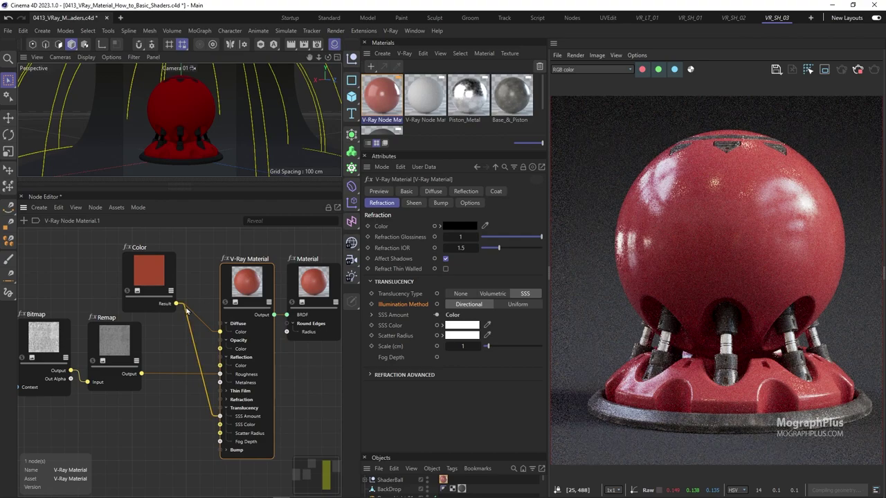
drag(176, 305, 219, 424)
drag(154, 291, 119, 289)
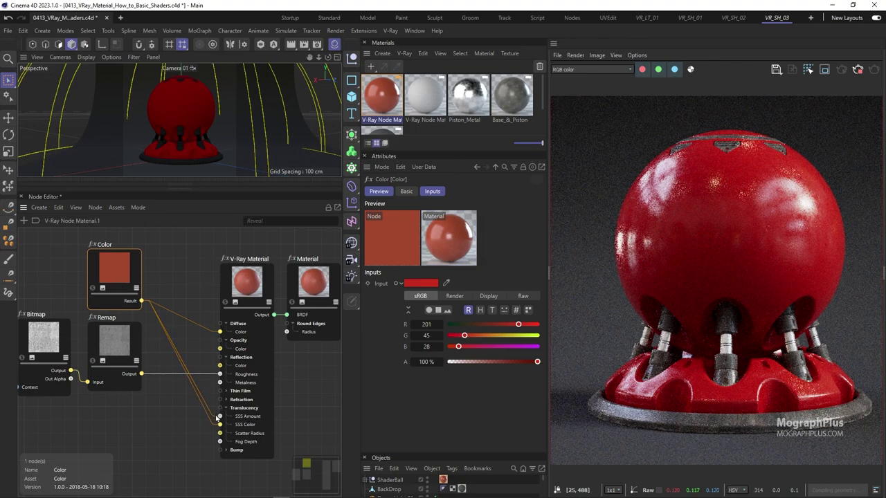
drag(214, 419, 219, 433)
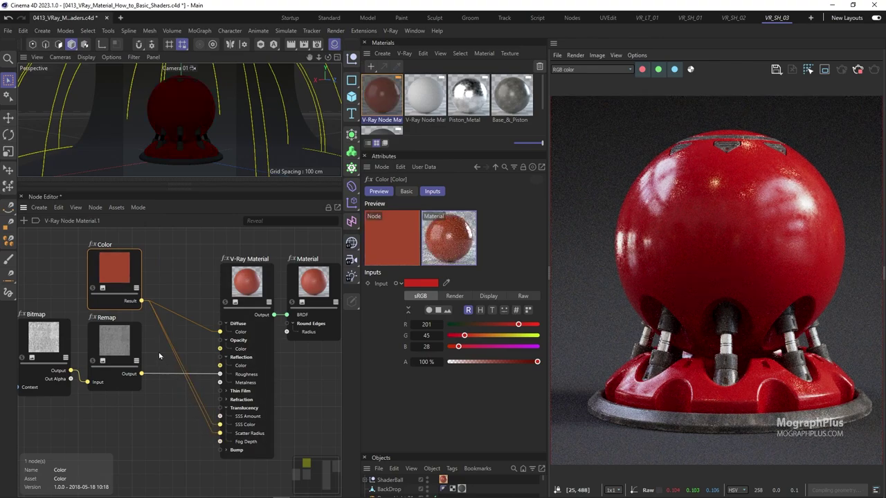
Set the V-Ray Material's translucency Scale to 7 cm.
click(243, 407)
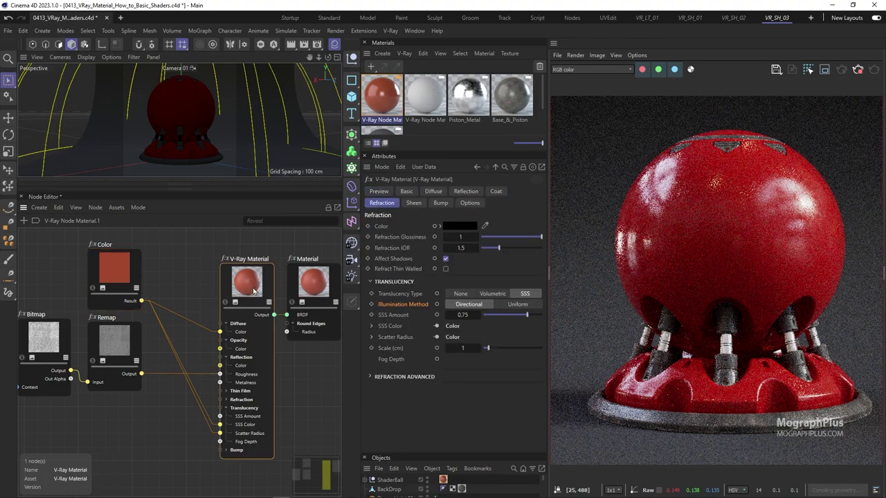
double_click(462, 348)
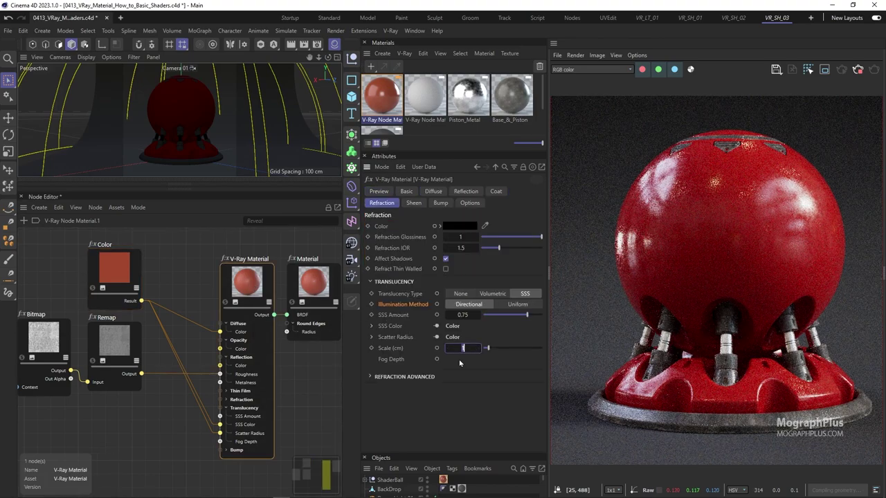
text(7)
key(Return)
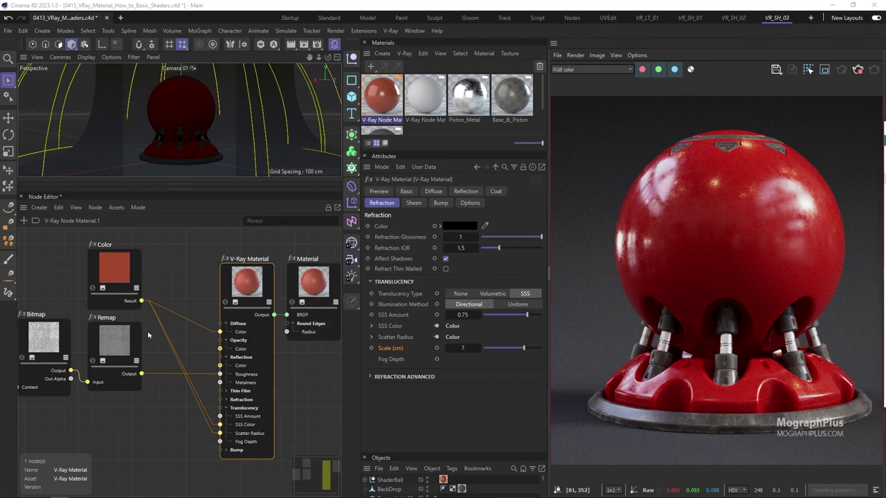
Connect the Bitmap node's output to the V-Ray Material's Bump Map input and shift the Remap node slightly away from the Bitmap.
key(h)
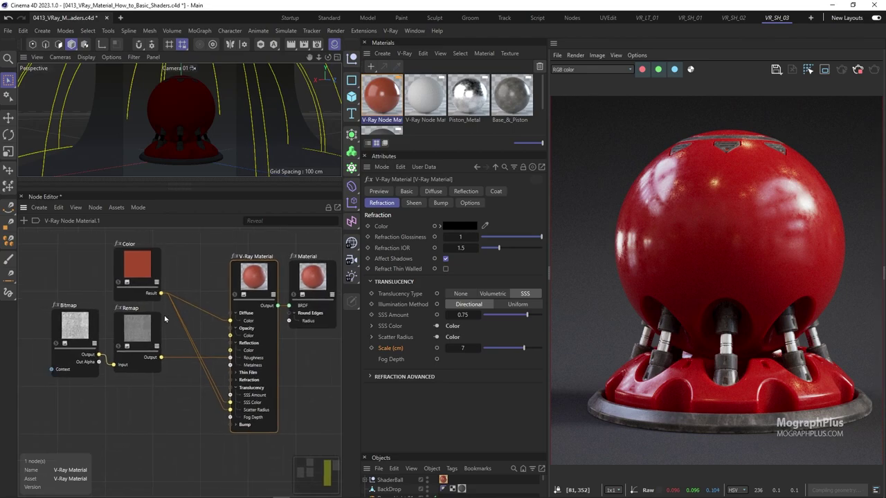
middle_drag(164, 318, 148, 315)
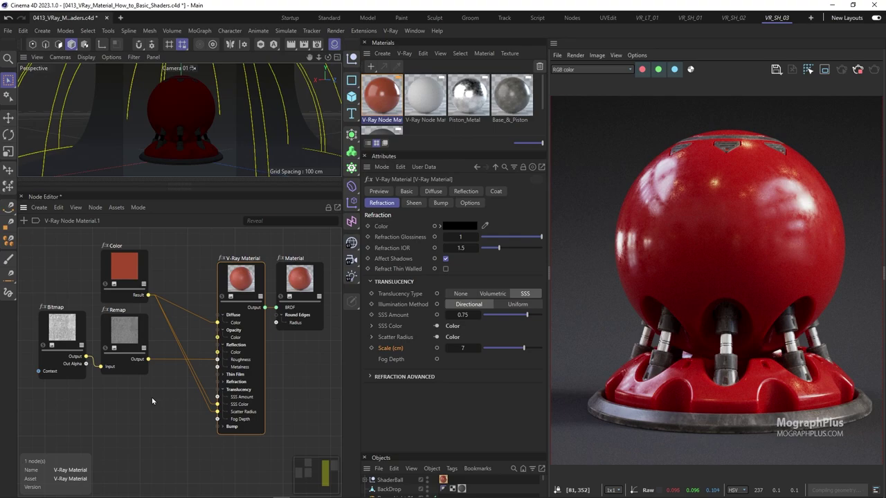
scroll(119, 389, up, 1)
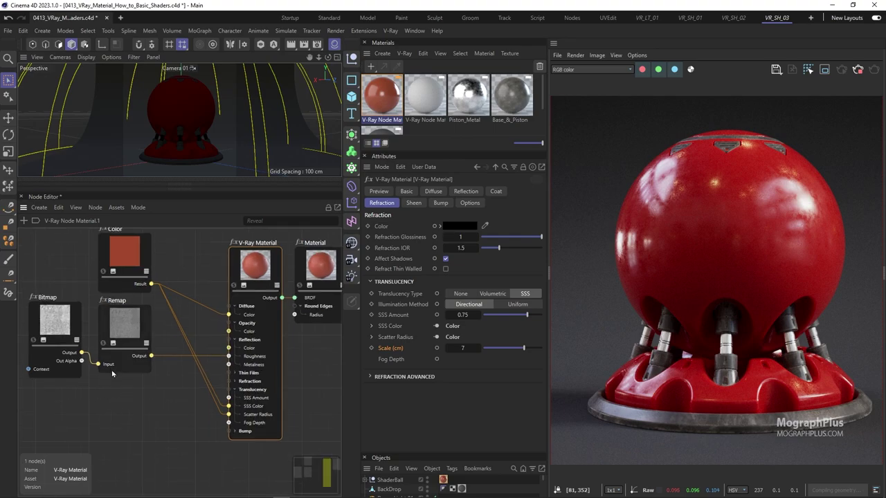
click(234, 432)
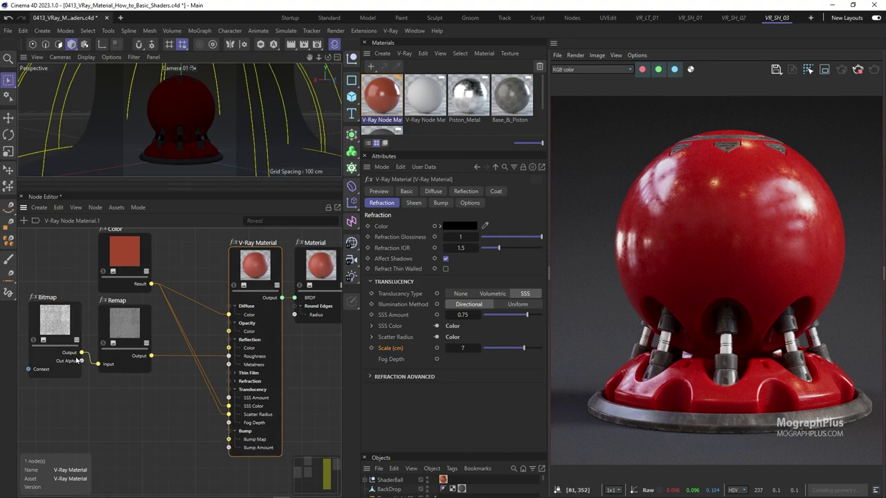
drag(83, 354, 229, 441)
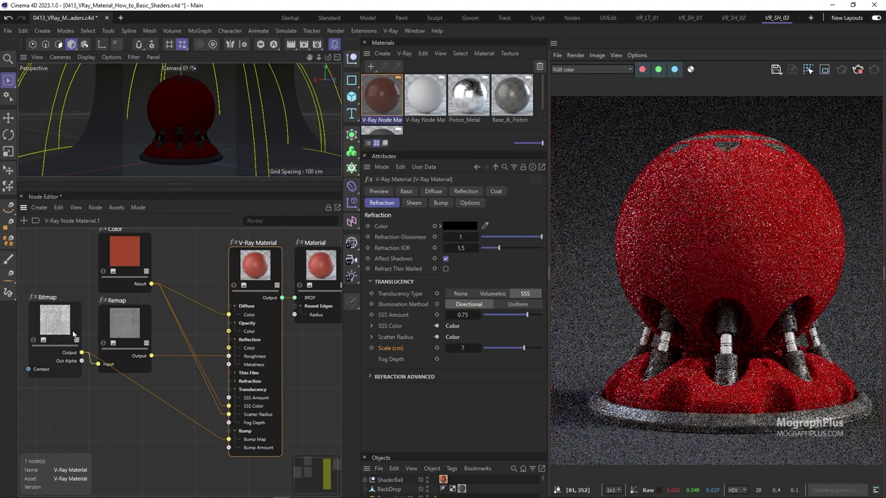
drag(111, 327, 132, 331)
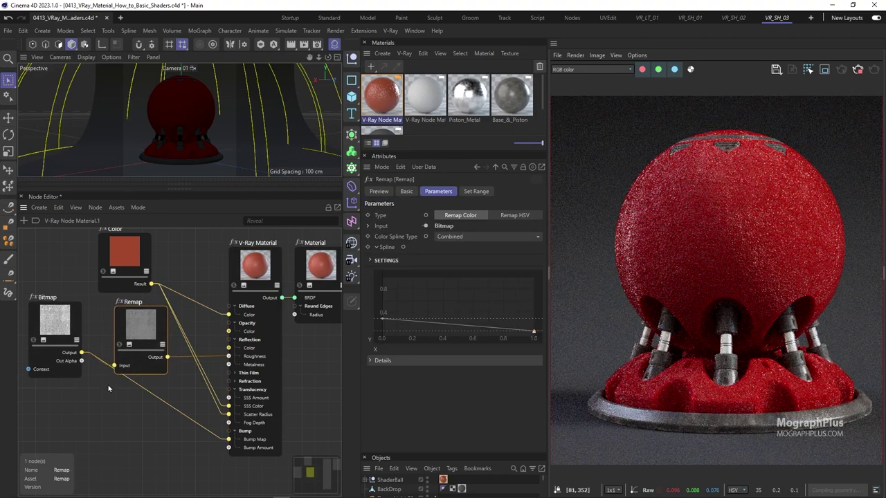
Try Bump Amount values of 0.1 and 0.01 on the V-Ray Material and inspect the rendered surface.
click(258, 271)
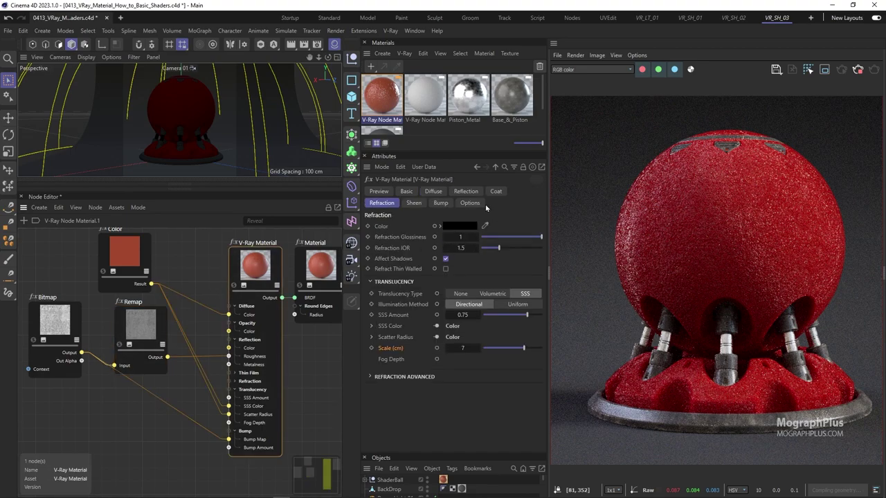
click(440, 203)
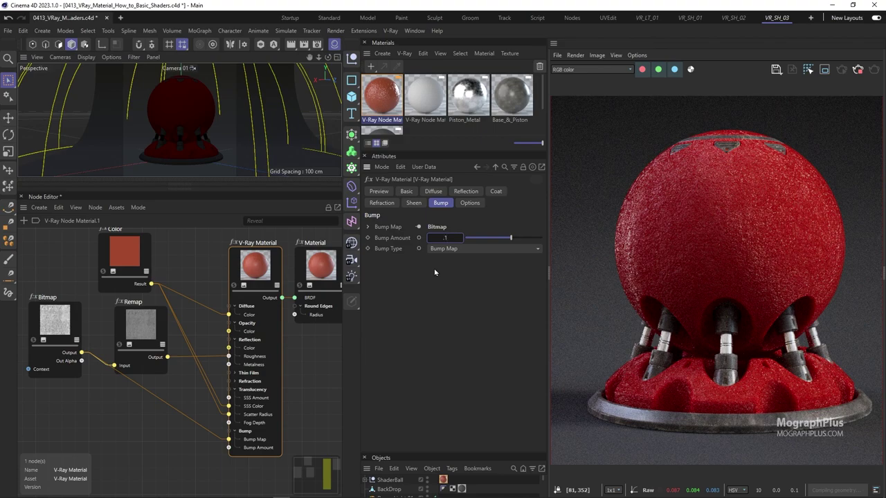
key(Return)
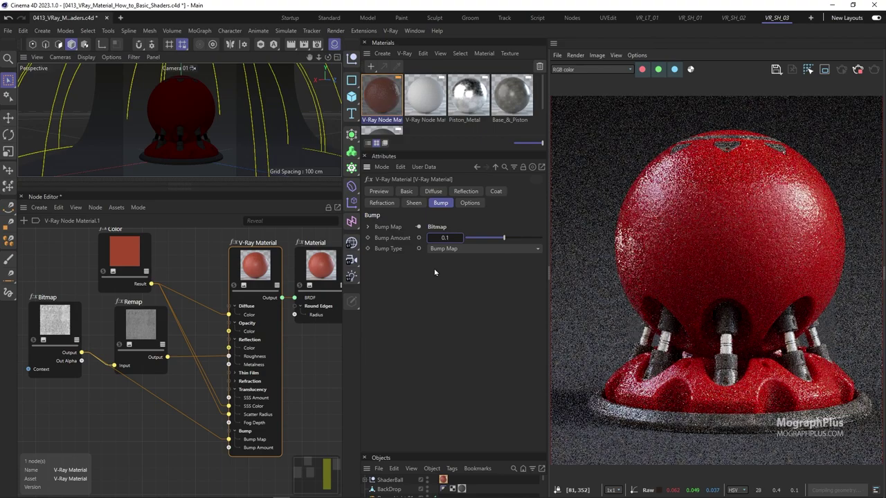
scroll(716, 233, up, 2)
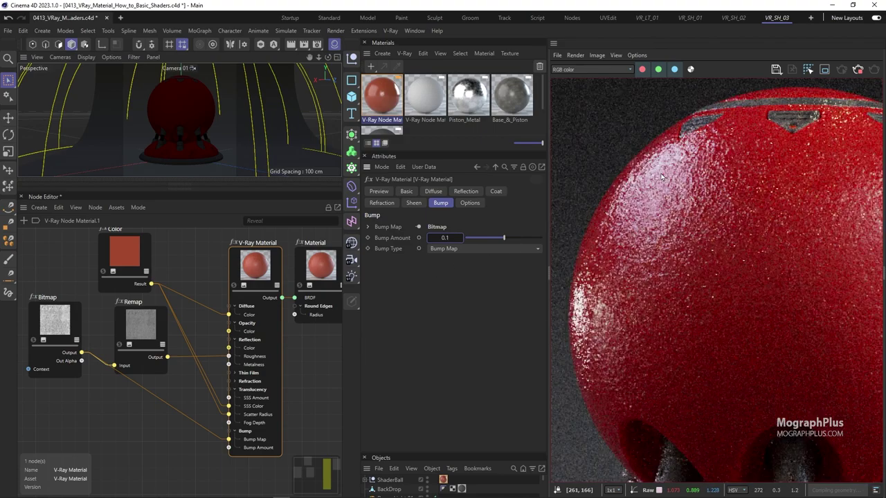
scroll(623, 222, down, 2)
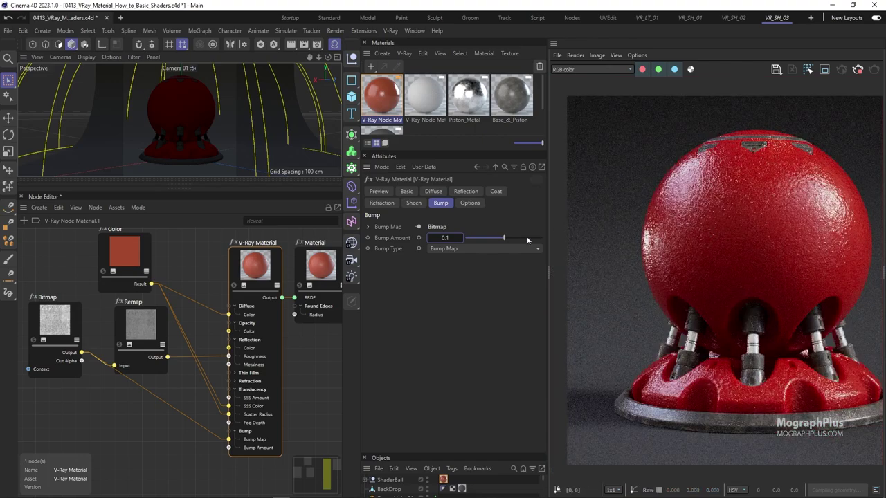
middle_drag(633, 248, 611, 245)
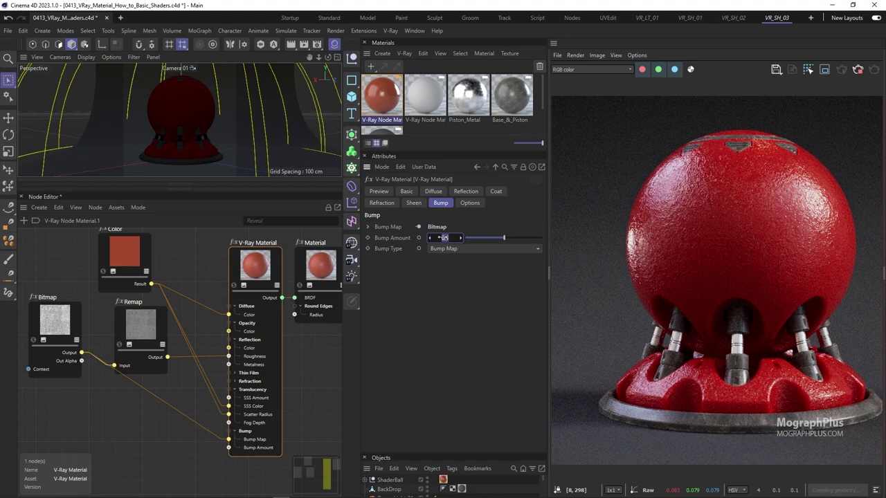
drag(442, 237, 429, 237)
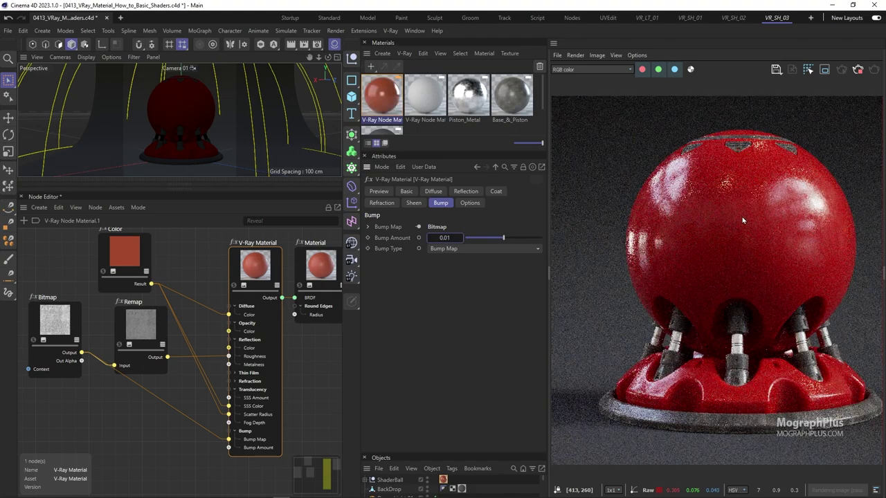
scroll(706, 204, up, 3)
scroll(712, 204, down, 3)
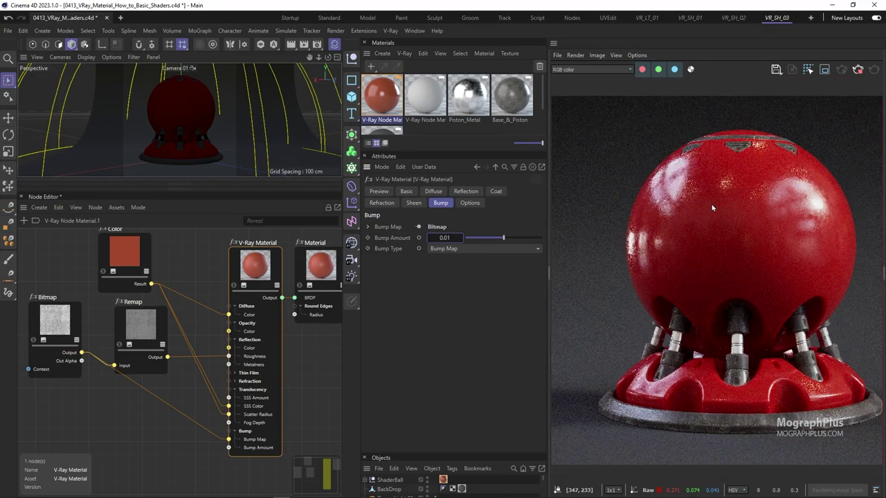
middle_drag(711, 204, 671, 201)
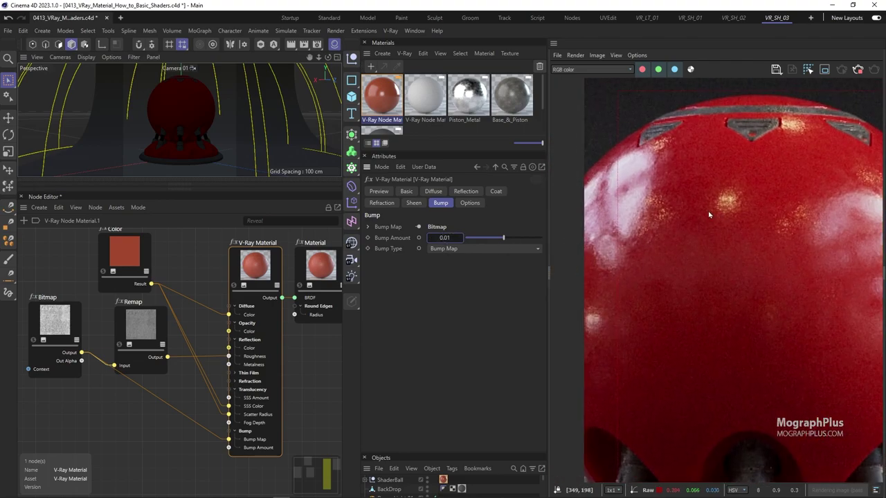
Set the V-Ray Material's Bump Amount to 0.003.
double_click(454, 237)
text(0.0)
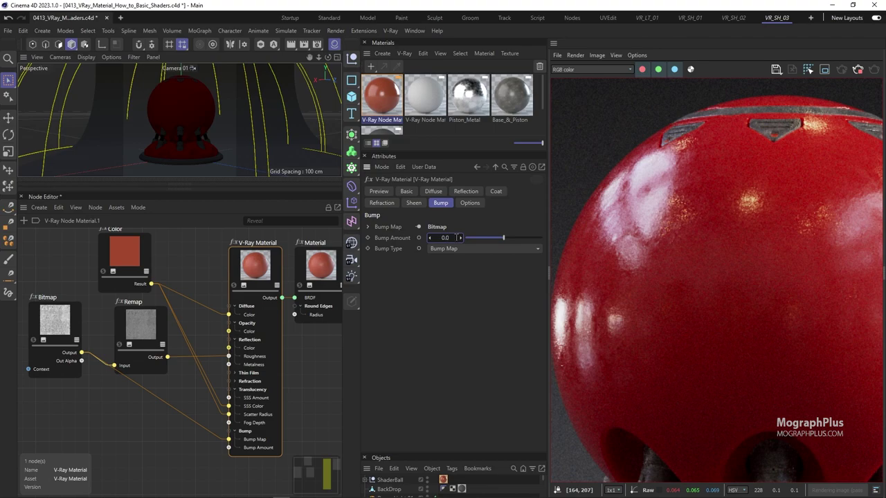
text(03)
key(Return)
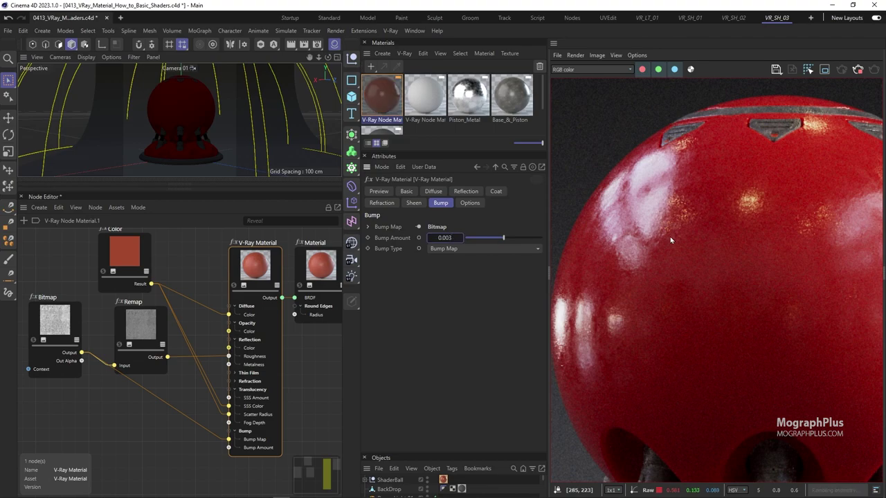
scroll(685, 228, down, 3)
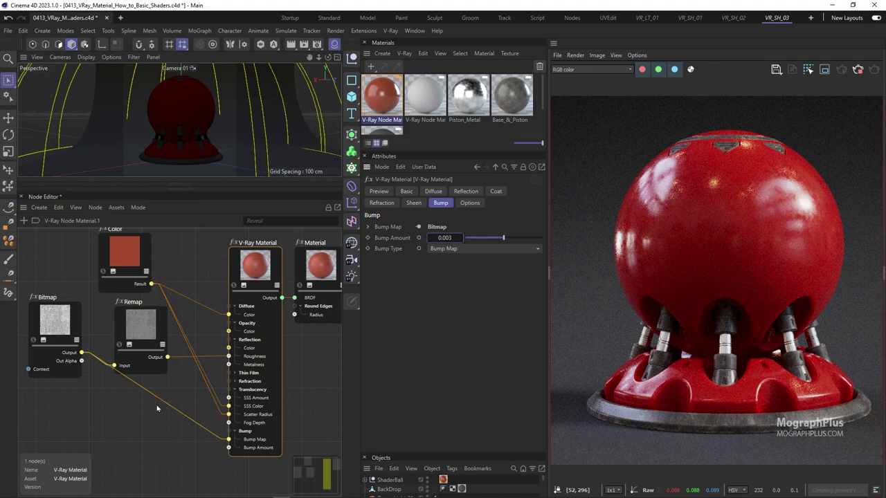
Spread the Material output node and the V-Ray Material node apart to make room between them.
scroll(187, 346, down, 2)
middle_drag(194, 349, 202, 323)
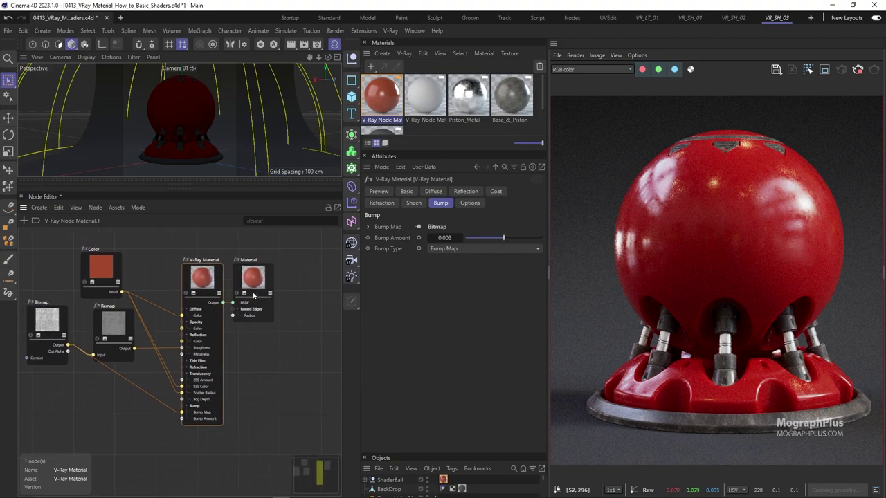
drag(256, 285, 317, 285)
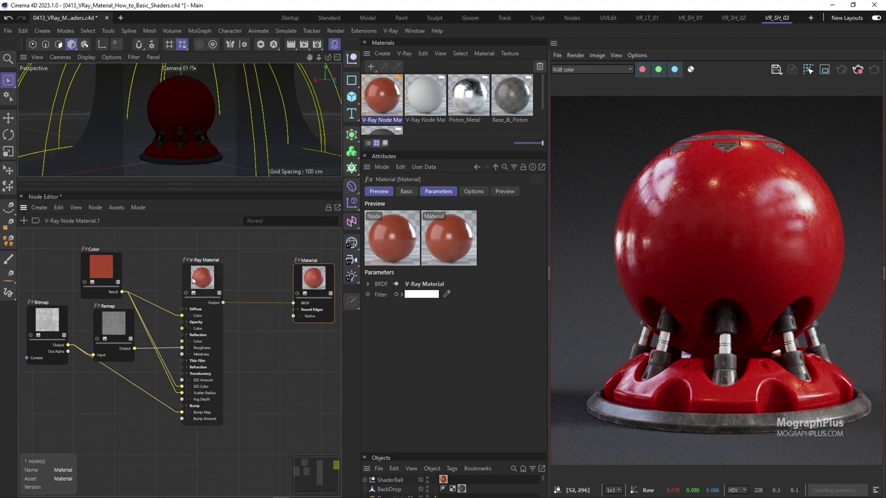
drag(195, 280, 182, 258)
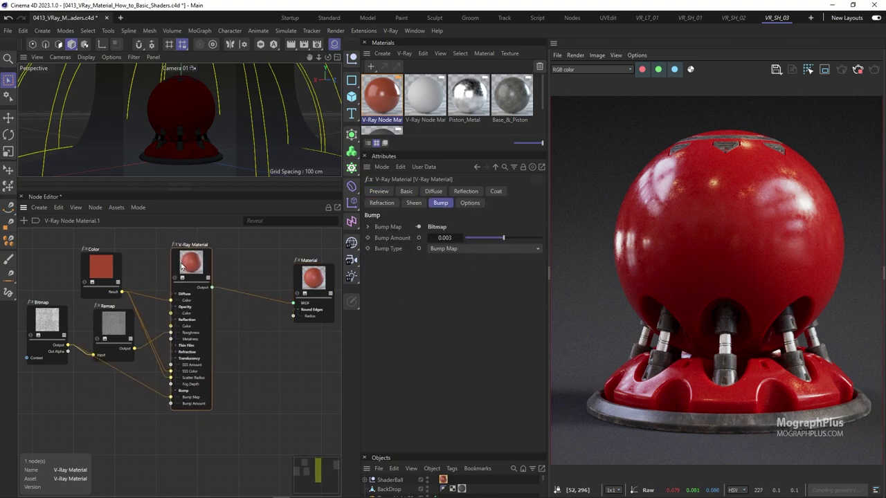
drag(182, 266, 182, 269)
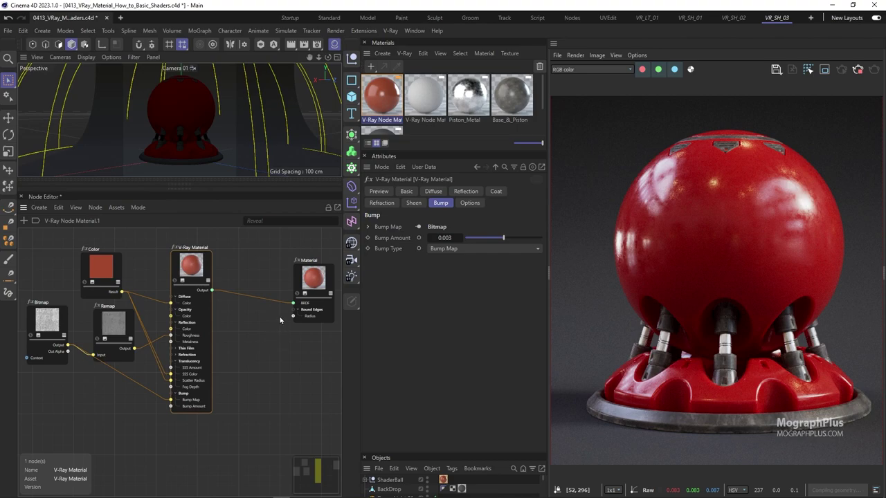
Add a Bump node to the material graph in the space near the V-Ray Material and Material output nodes.
scroll(279, 318, up, 3)
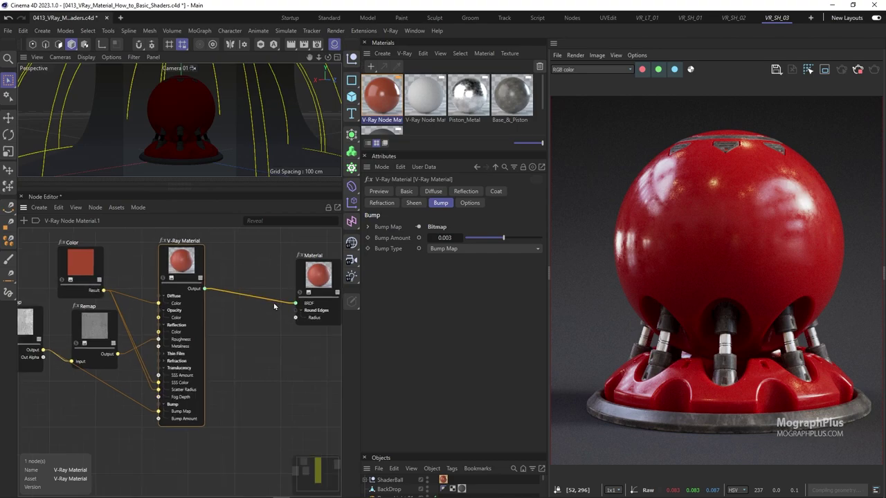
click(259, 365)
key(shift+c)
text(bu)
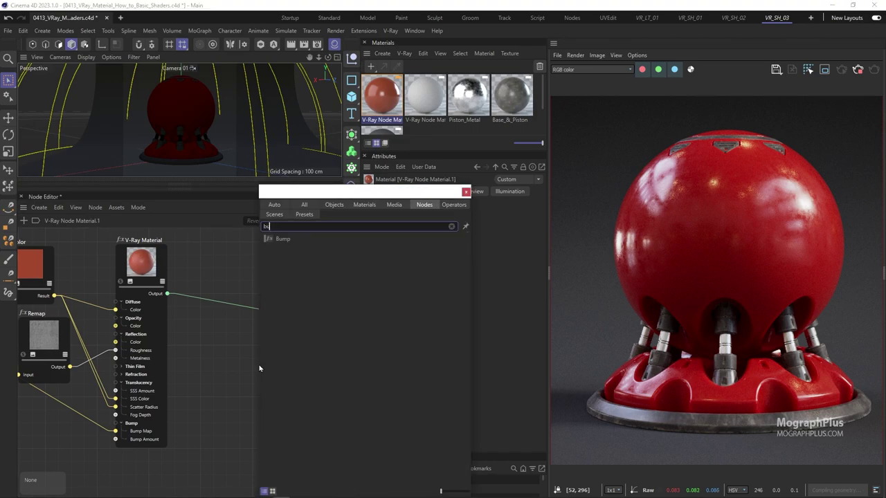
text(m)
key(Return)
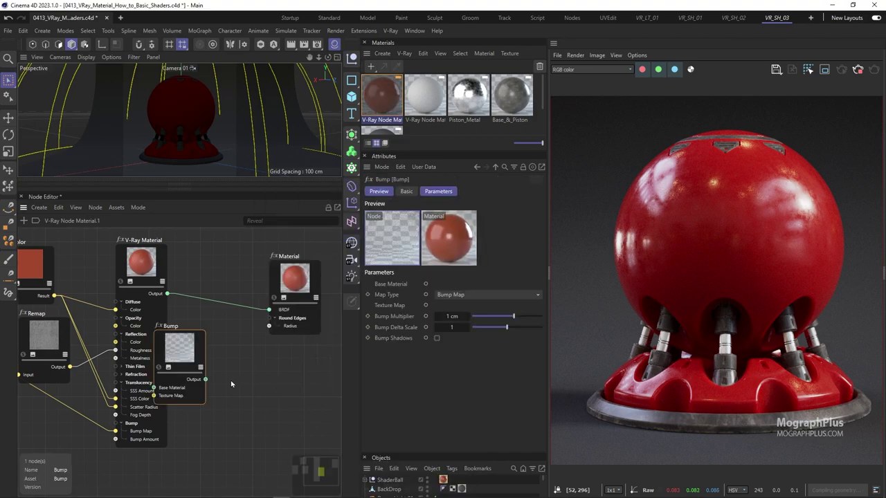
Route the V-Ray Material output into the Bump node's Base Material and the Bump output into the Material node's BRDF.
drag(189, 360, 220, 379)
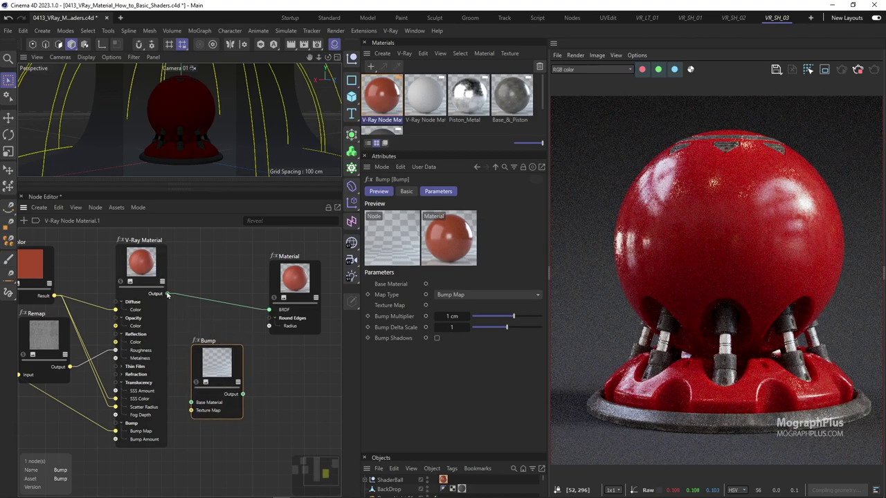
drag(167, 294, 200, 402)
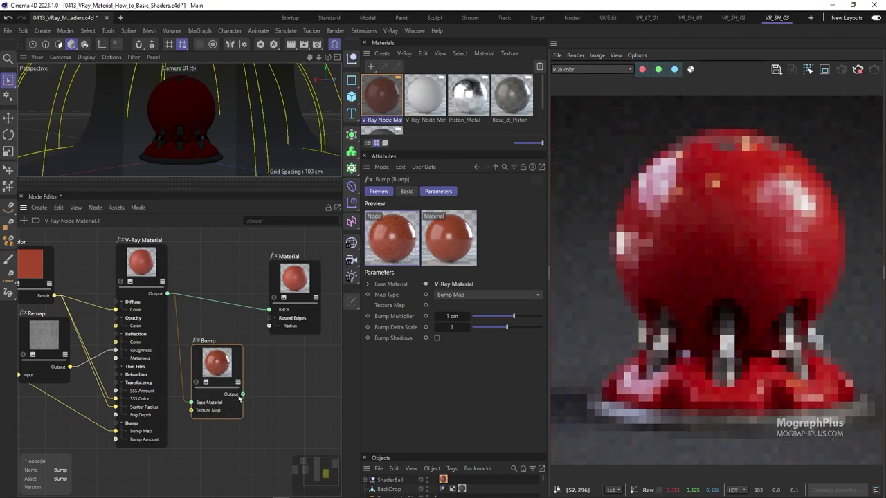
drag(241, 395, 279, 316)
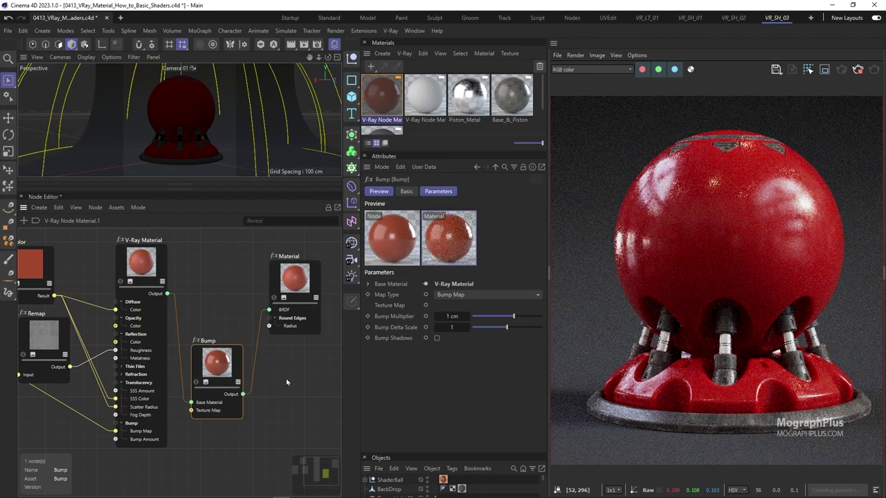
Add a Maxon Noise node below the V-Ray Material node and connect it to the Bump node's Texture Map.
scroll(234, 366, down, 1)
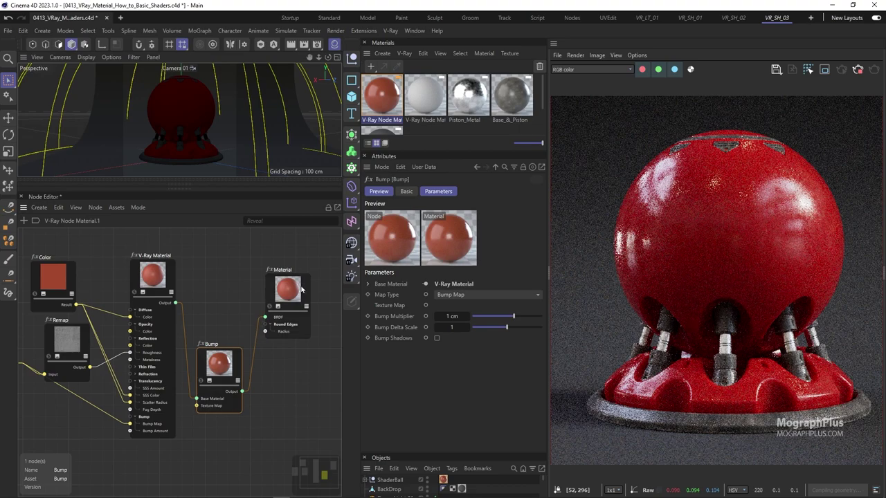
middle_drag(168, 450, 156, 417)
double_click(148, 451)
text(noise)
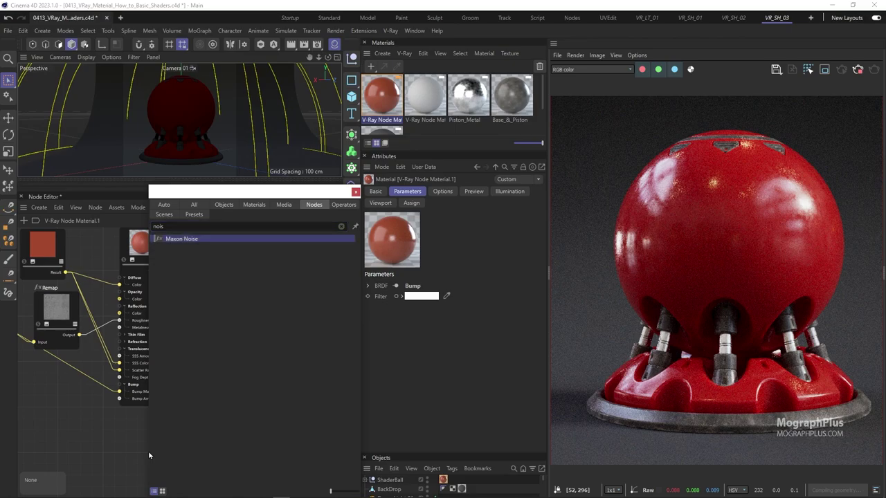
key(Return)
drag(189, 395, 186, 373)
drag(208, 339, 278, 273)
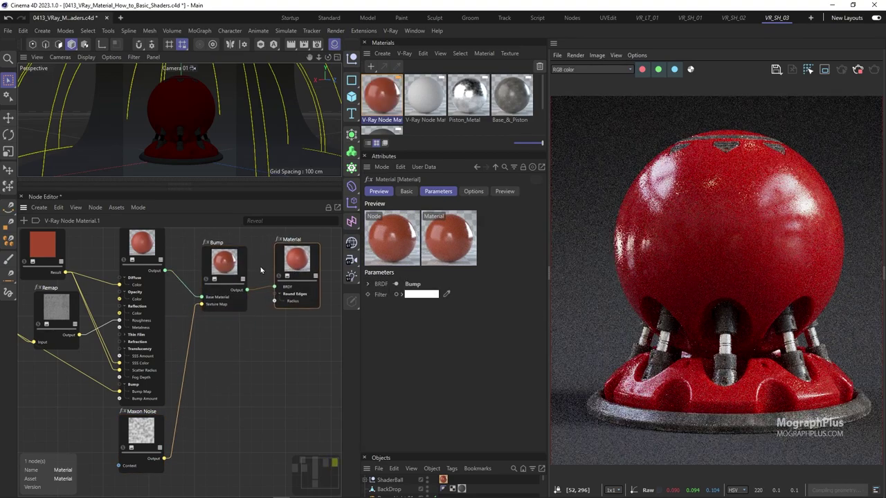
Place the Bump node beside the Material output node and move the Maxon Noise node up between V-Ray Material and Bump.
drag(210, 294, 222, 296)
drag(140, 433, 190, 341)
drag(236, 276, 240, 272)
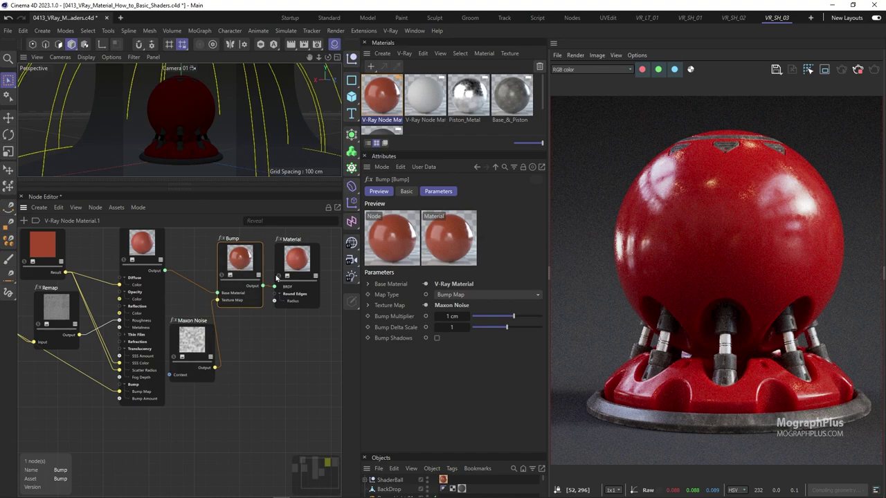
Try a Bump Multiplier of 10 cm on the Bump node and set it back to 1 cm.
click(462, 315)
text(10)
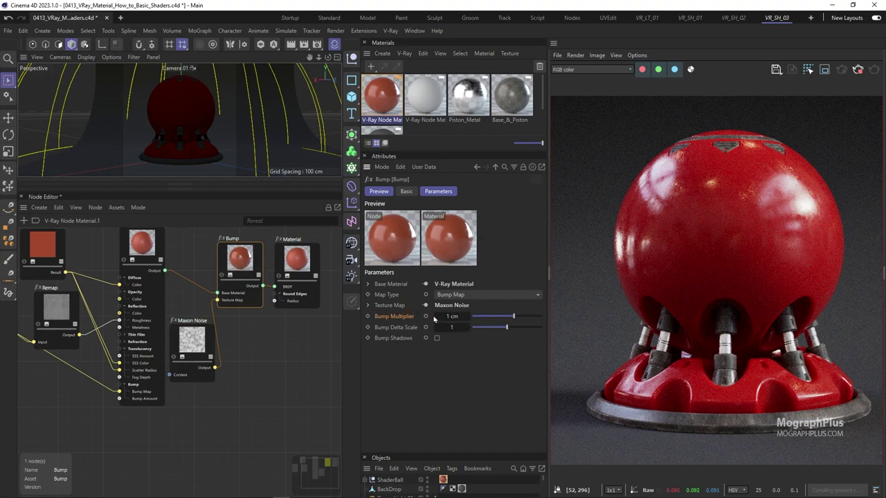
key(Return)
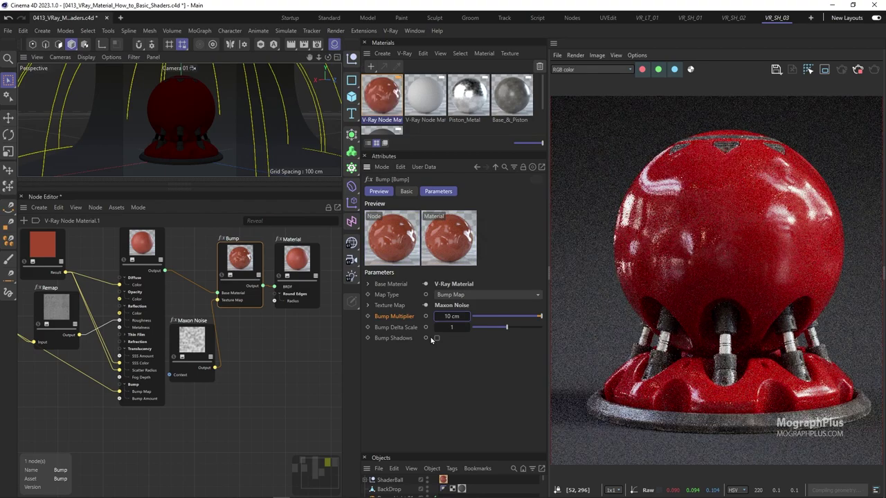
click(454, 316)
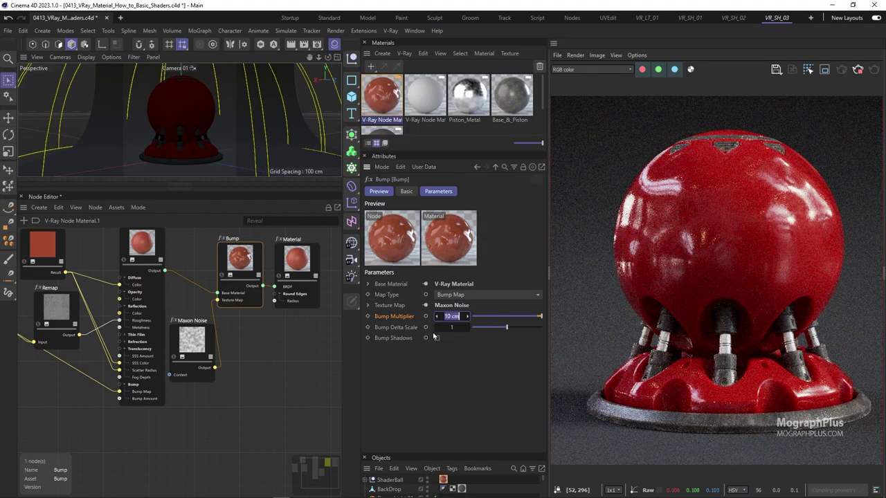
text(1)
key(Return)
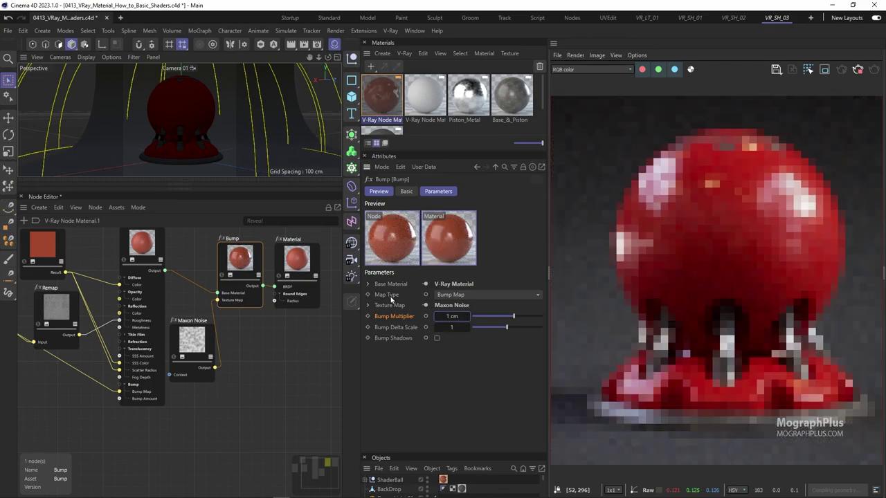
Nudge the Maxon Noise node slightly upward, closer to the Bump node, and bring up its shader properties.
scroll(125, 343, down, 1)
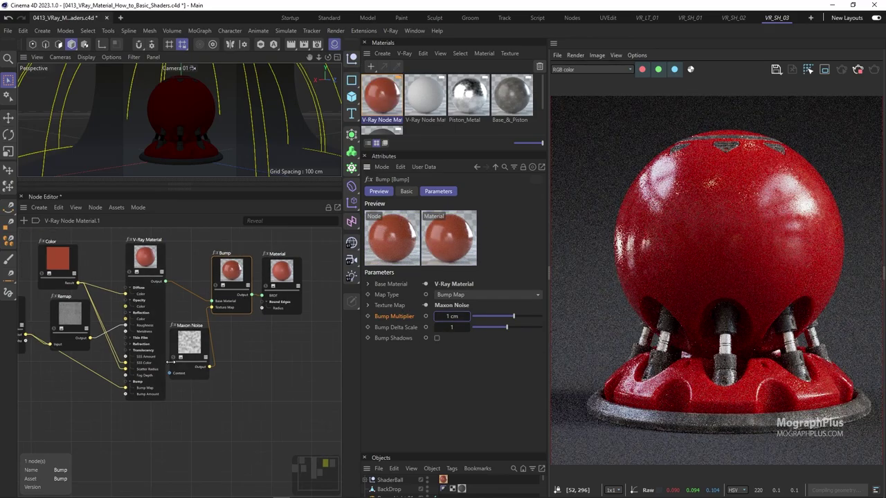
middle_drag(124, 343, 154, 372)
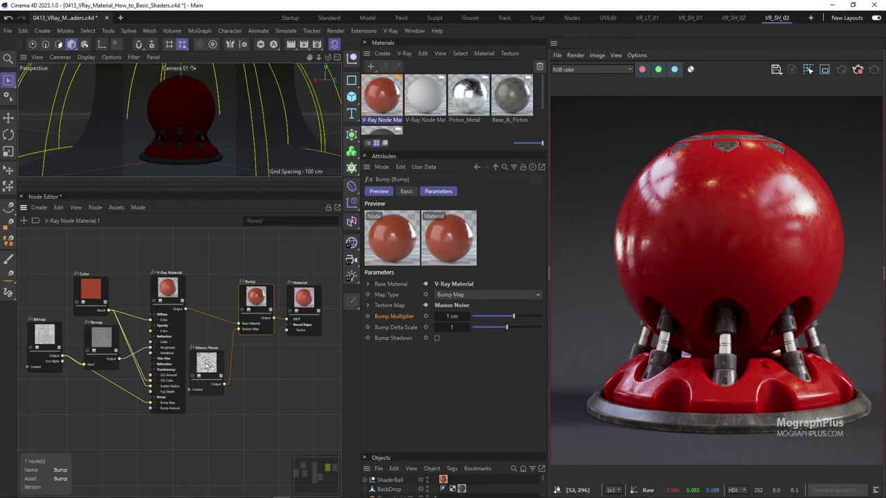
drag(205, 366, 206, 361)
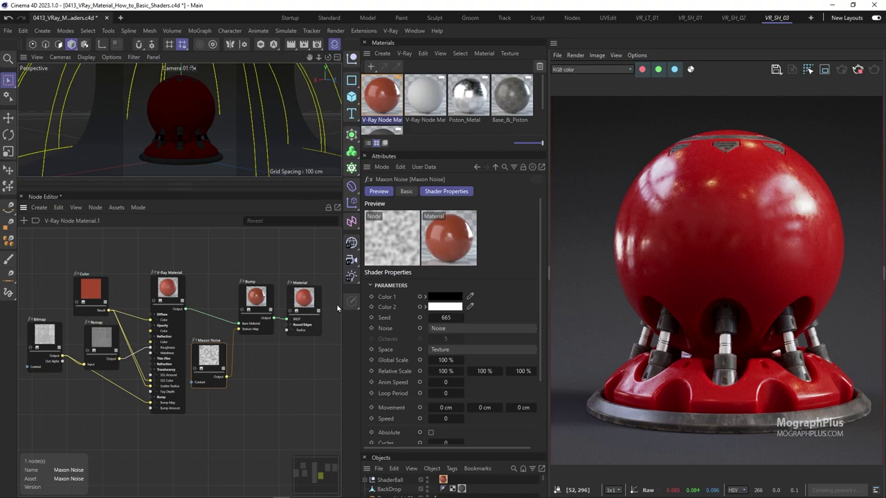
Give the V-Ray Material a coat with Coat Amount 0.5, Coat Roughness 0.1 and Coat IOR 1.1.
scroll(156, 285, up, 1)
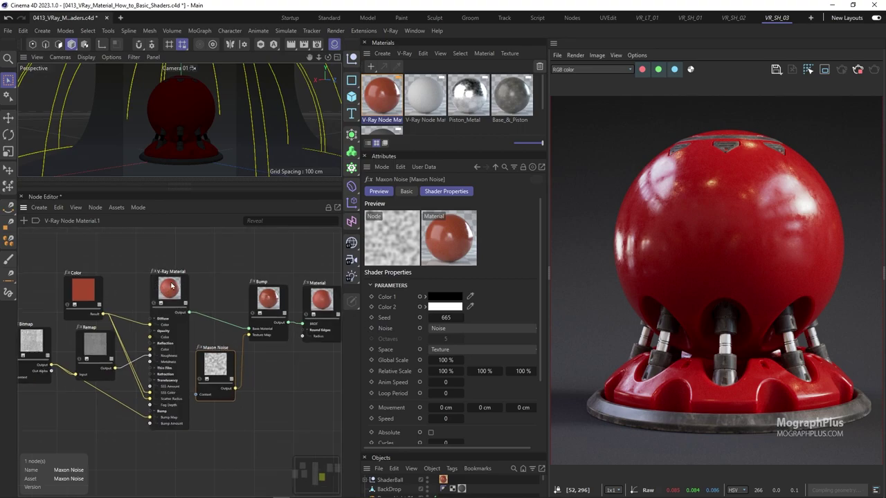
click(175, 289)
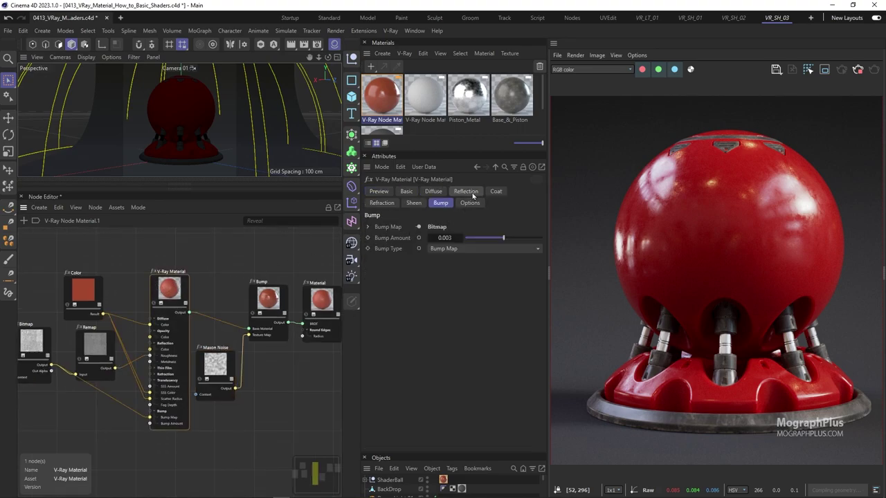
click(499, 191)
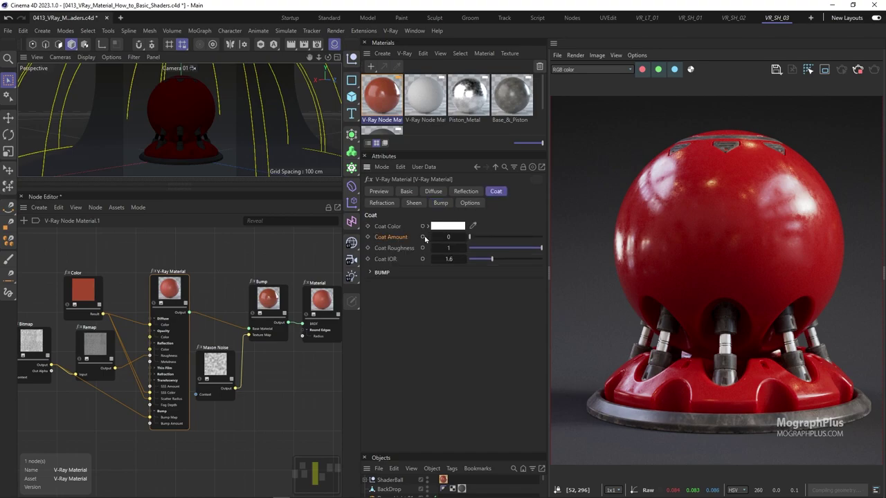
click(443, 237)
key(Tab)
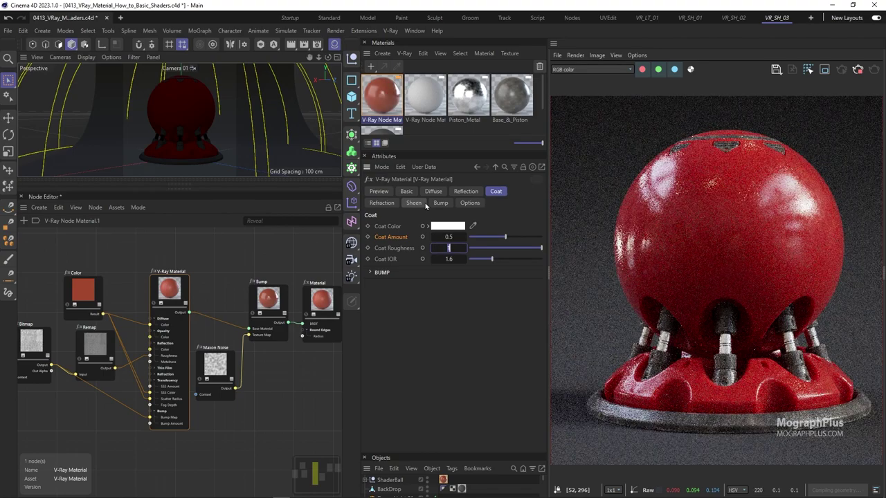
text(0.1)
key(Return)
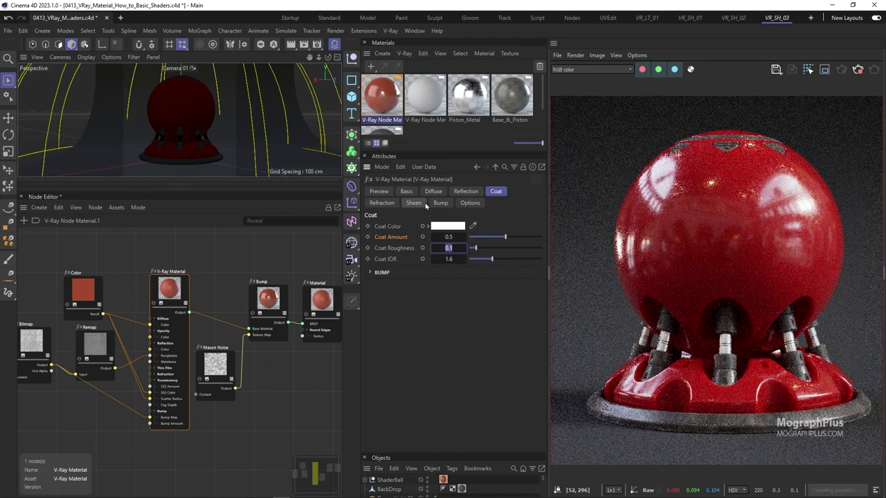
key(Tab)
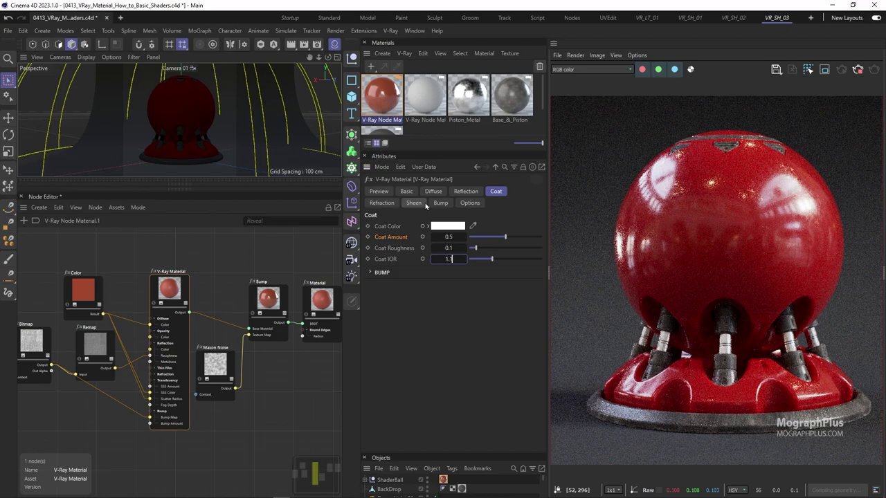
text(1.1)
key(Return)
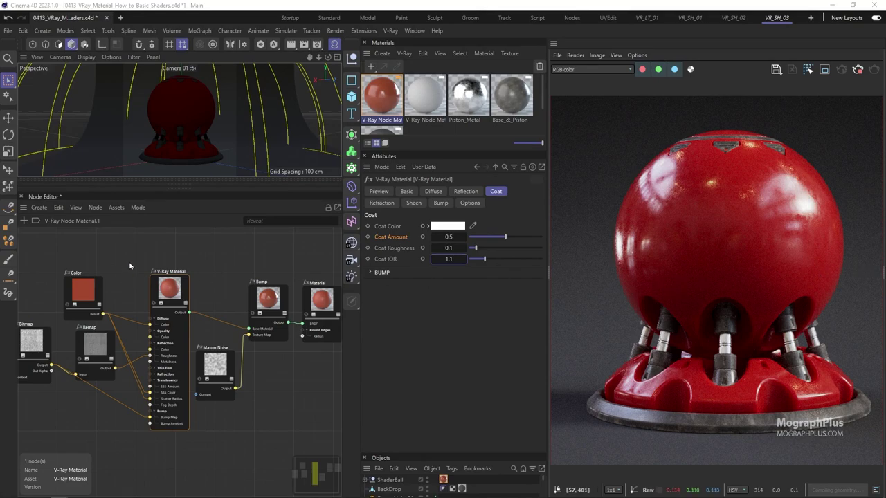
Select the Bitmap node in the material graph to show its texture settings.
middle_drag(129, 266, 169, 264)
drag(31, 308, 102, 401)
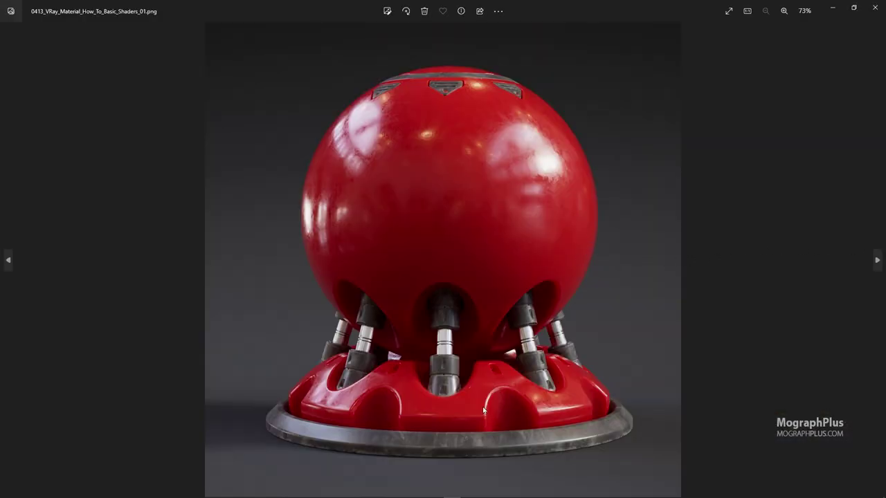
Examine the sphere and base up close in the render 0413_VRay_Material_How_To_Basic_Shaders_01.png, and close the image viewer to return to Cinema 4D.
scroll(483, 411, up, 3)
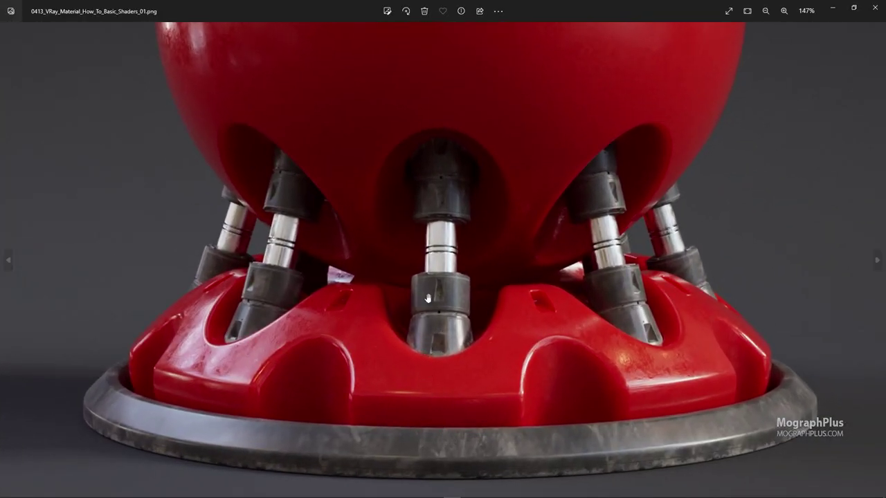
scroll(431, 173, up, 2)
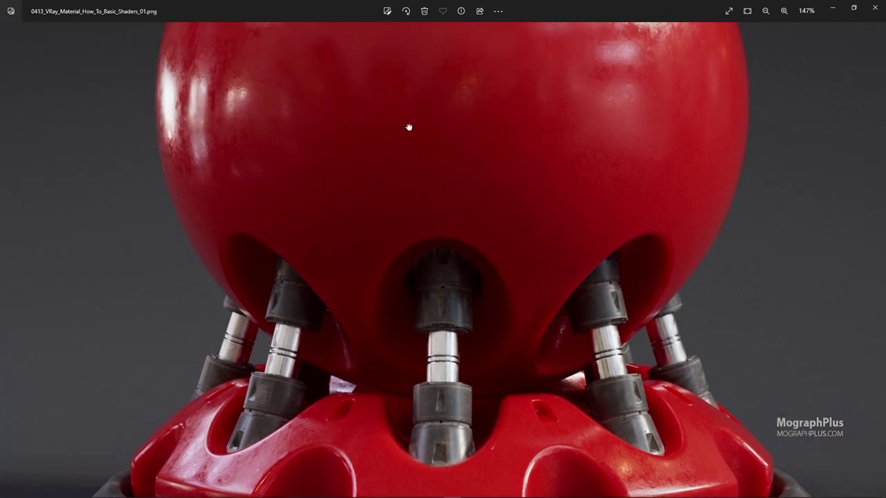
drag(409, 127, 427, 346)
drag(390, 203, 390, 235)
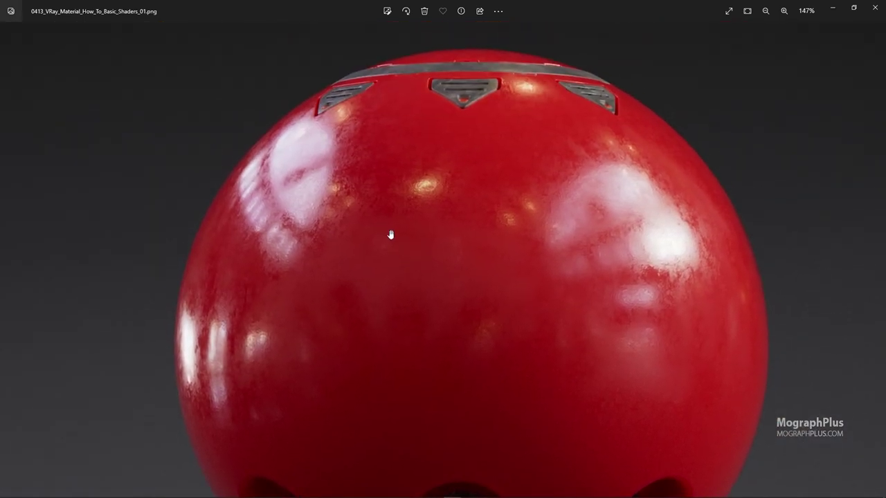
ctrl+scroll(394, 219, down, 3)
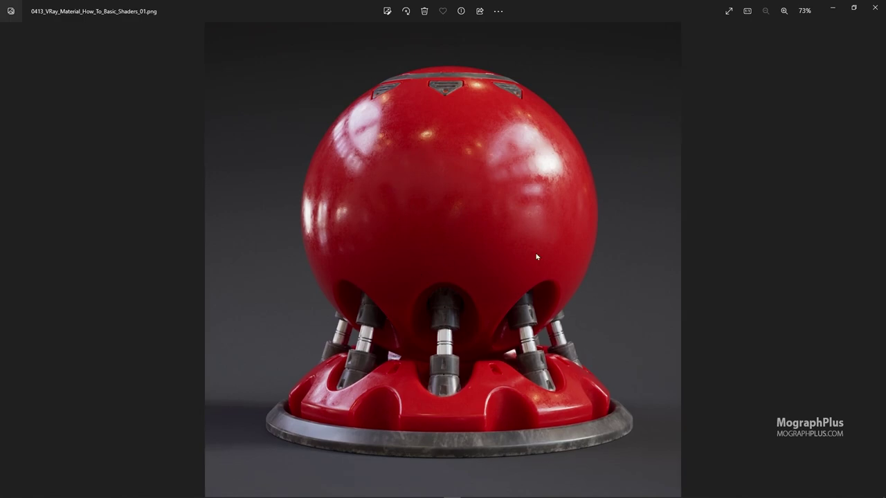
ctrl+scroll(539, 141, up, 3)
drag(485, 150, 479, 219)
drag(467, 304, 465, 143)
drag(491, 343, 485, 198)
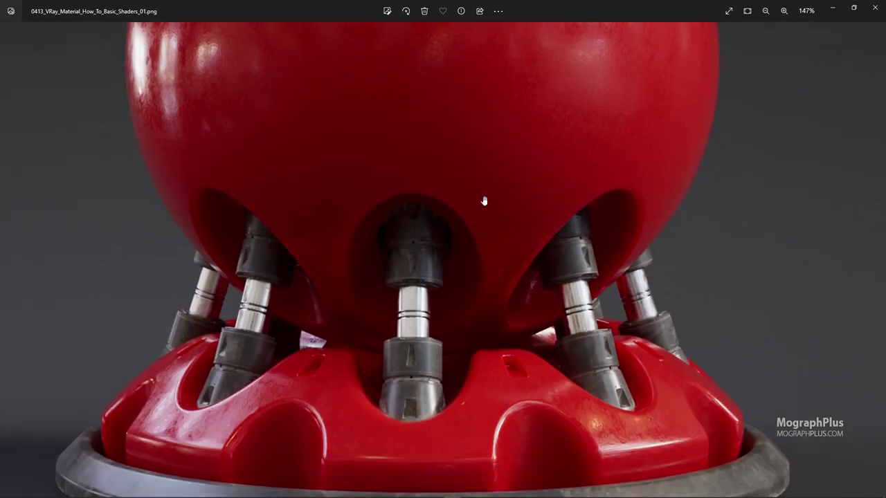
drag(474, 294, 465, 162)
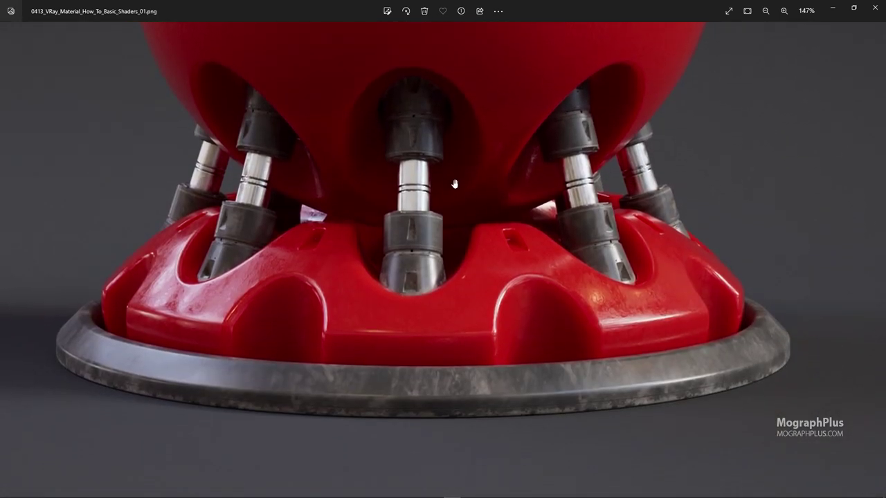
ctrl+scroll(455, 184, down, 3)
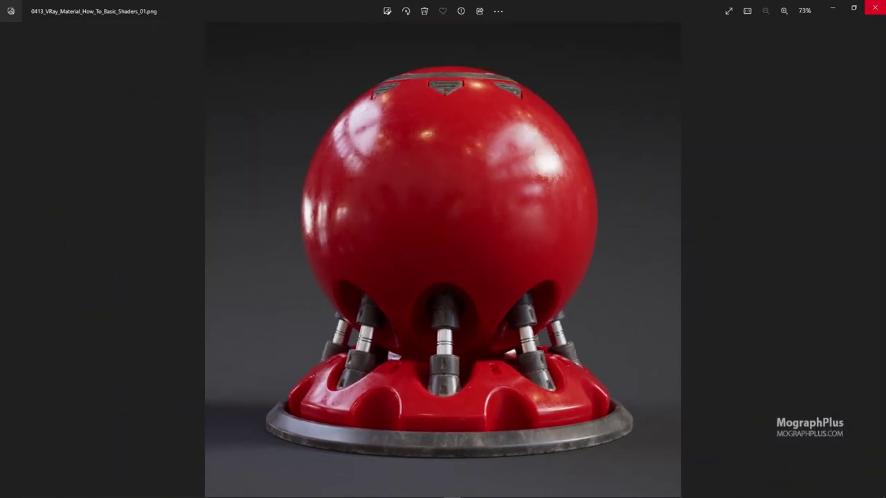
click(879, 7)
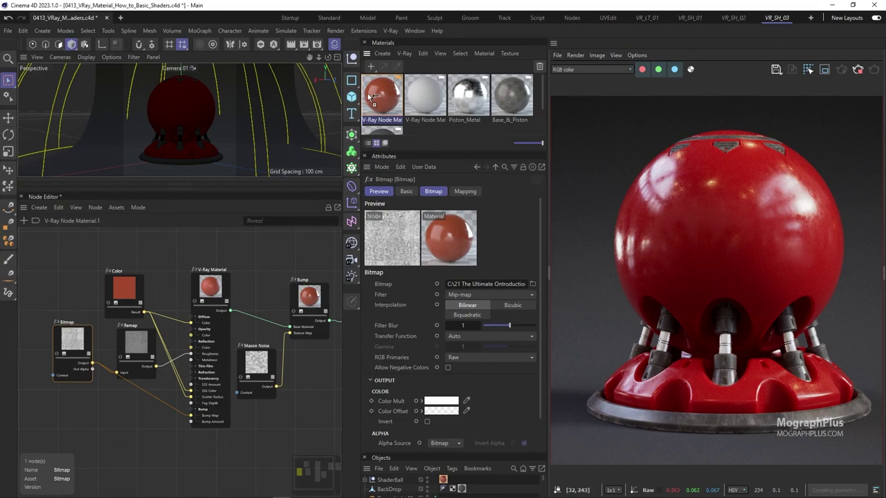
Duplicate the red V-Ray Node Material.1 and select the Color node in the copy's material graph.
key(ctrl+v)
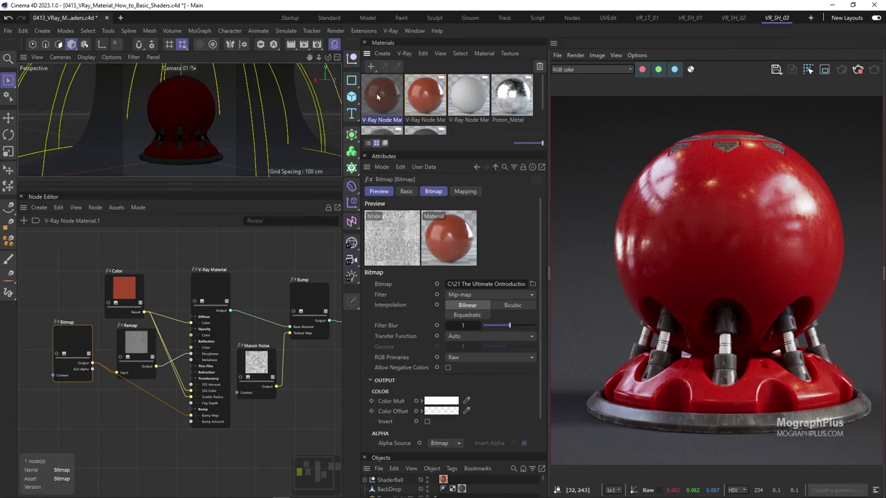
click(377, 97)
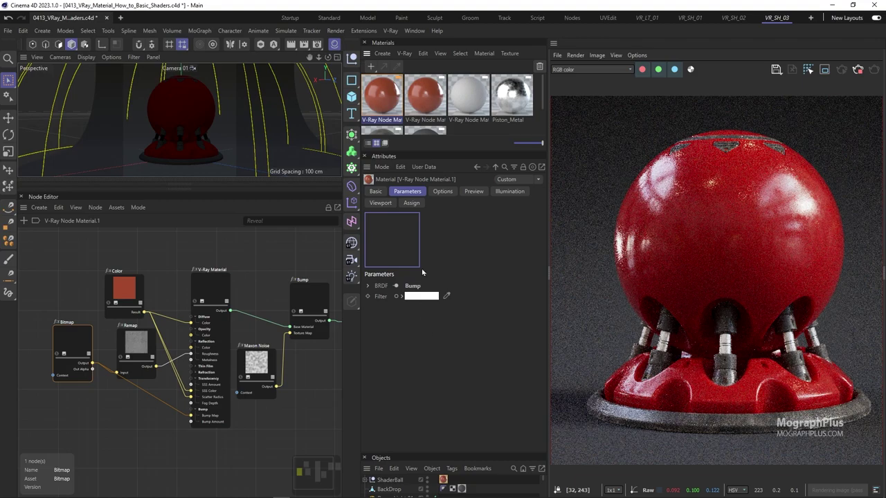
click(126, 288)
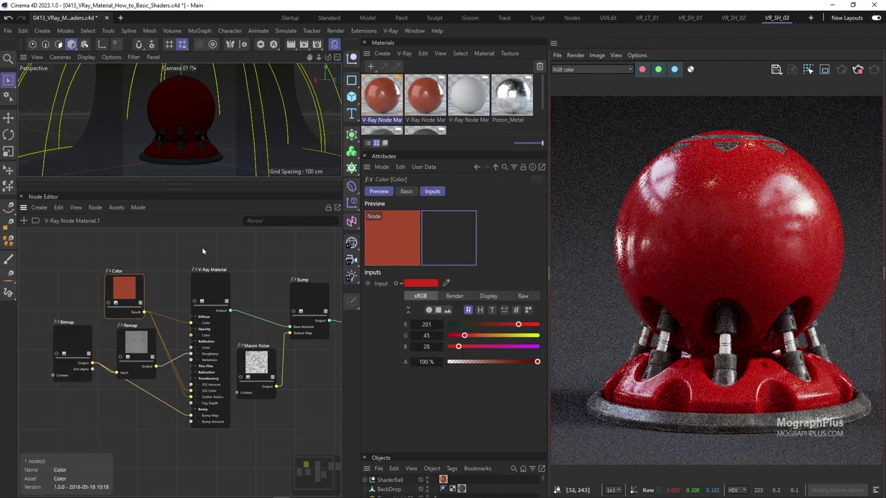
scroll(142, 338, up, 2)
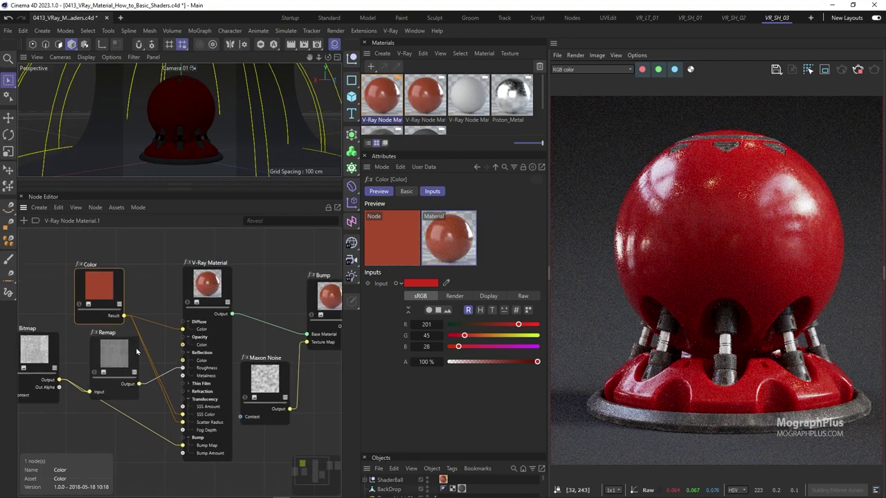
scroll(52, 256, up, 1)
drag(71, 255, 172, 329)
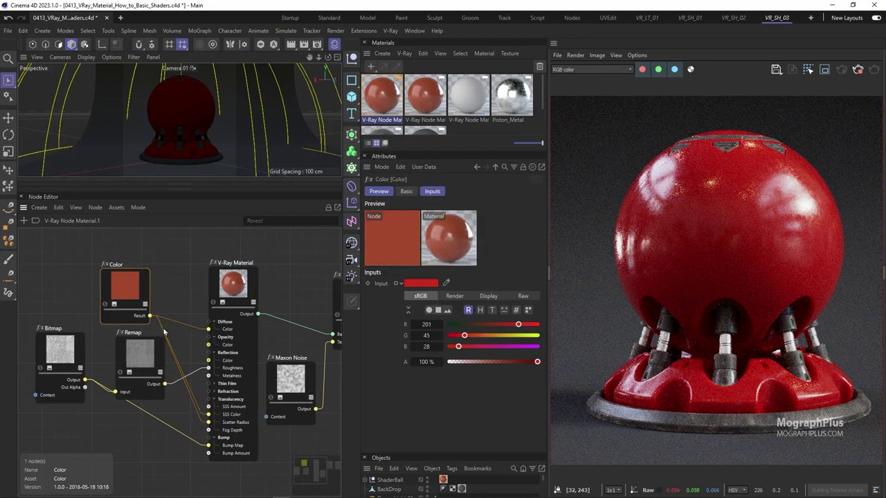
Set the Color node of the duplicated material to an orange with R 242, G 139 and B 17.
click(427, 325)
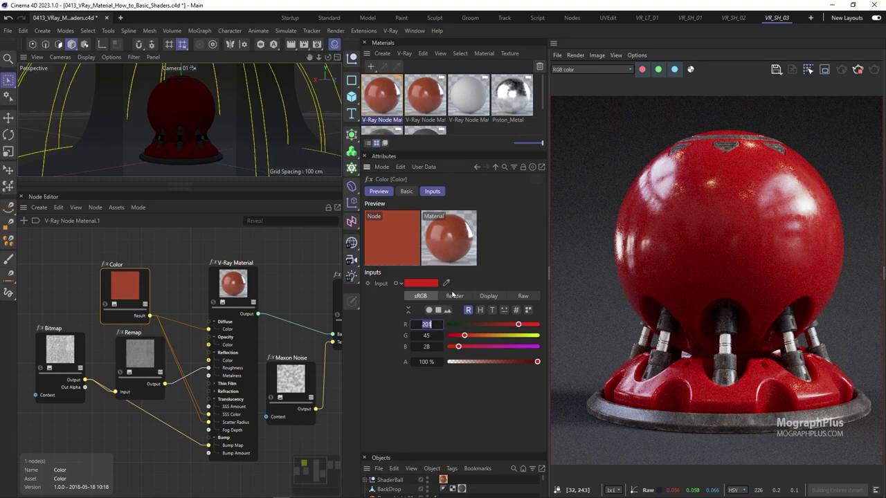
text(242)
key(Tab)
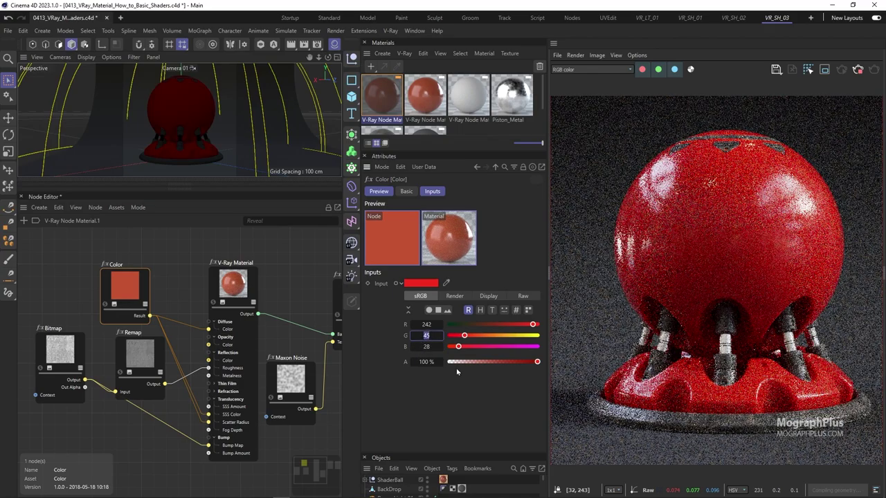
text(139)
key(Tab)
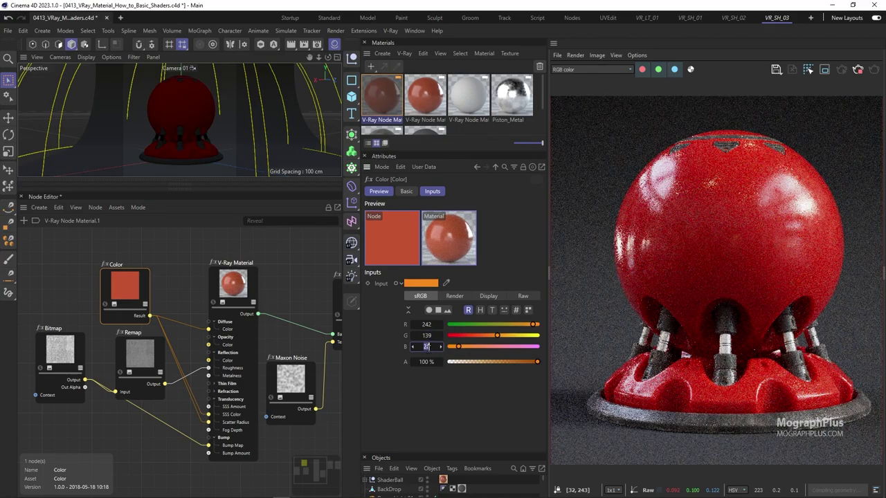
text(17)
key(Tab)
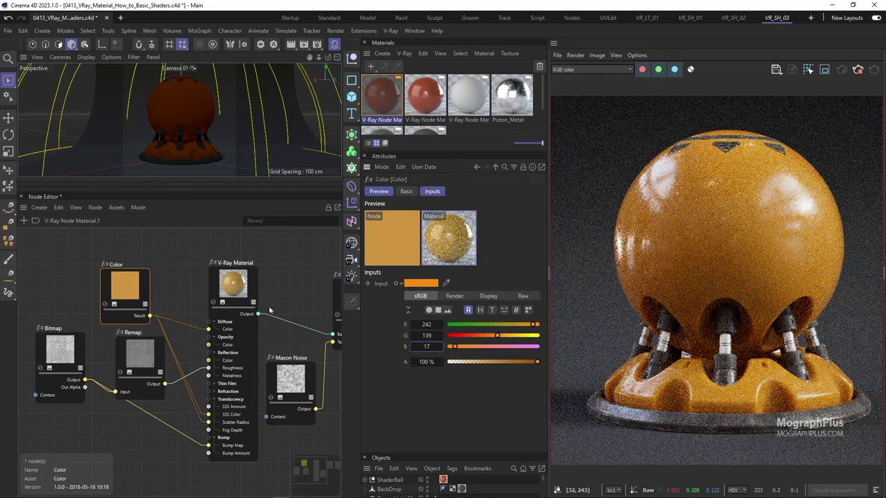
Set the translucency Scale in the V-Ray Material's refraction settings to 10 cm.
click(242, 289)
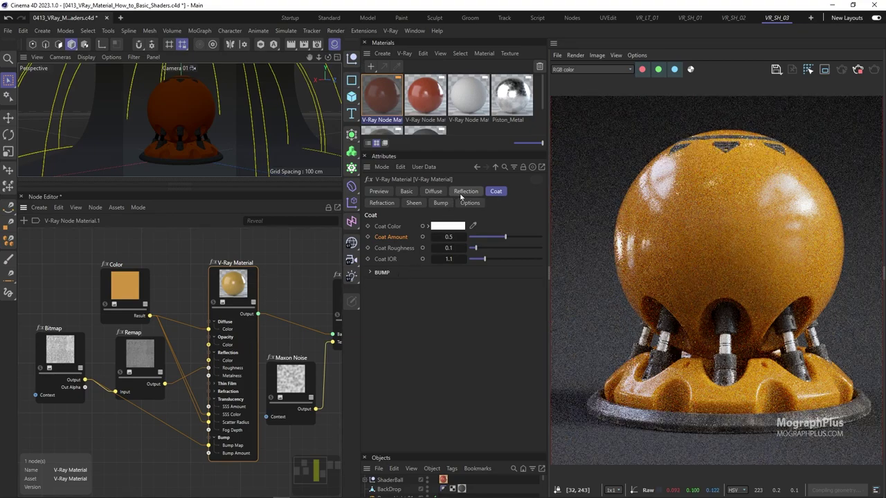
click(381, 202)
double_click(460, 348)
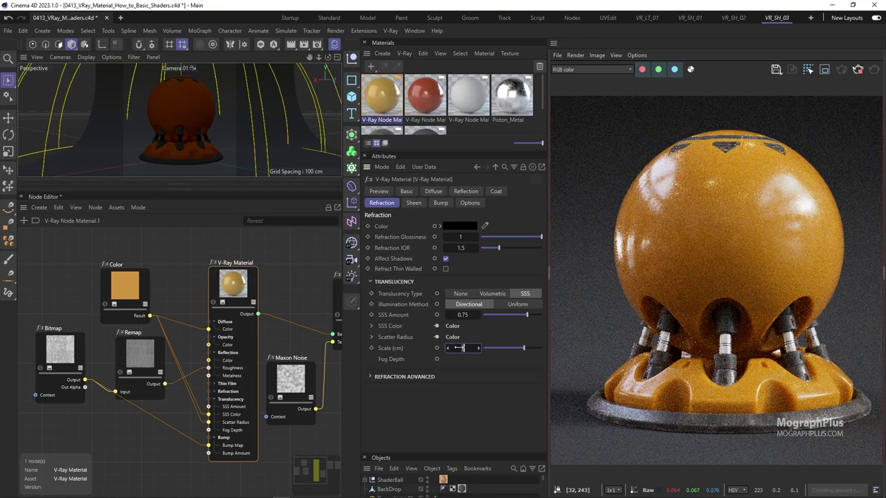
text(10)
key(Return)
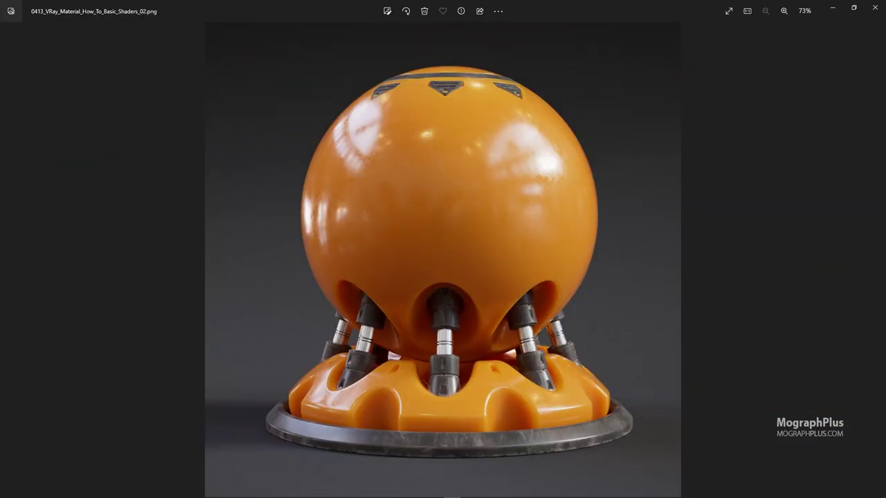
Examine the sphere's highlights, leg recesses and base up close in the render 0413_VRay_Material_How_To_Basic_Shaders_02.png.
scroll(388, 206, up, 3)
drag(391, 168, 379, 275)
drag(411, 339, 409, 163)
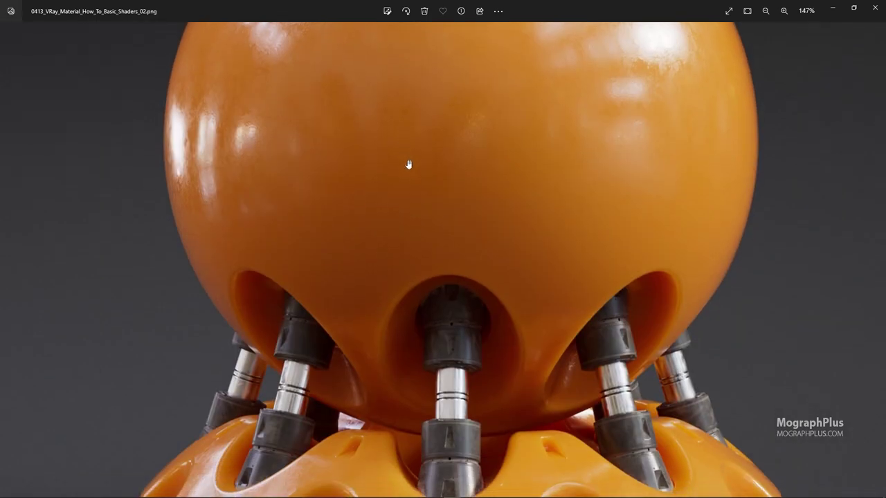
mouse_move(429, 264)
mouse_down()
mouse_move(417, 131)
mouse_move(431, 170)
mouse_up()
drag(427, 93, 435, 231)
drag(441, 111, 447, 260)
drag(449, 140, 447, 180)
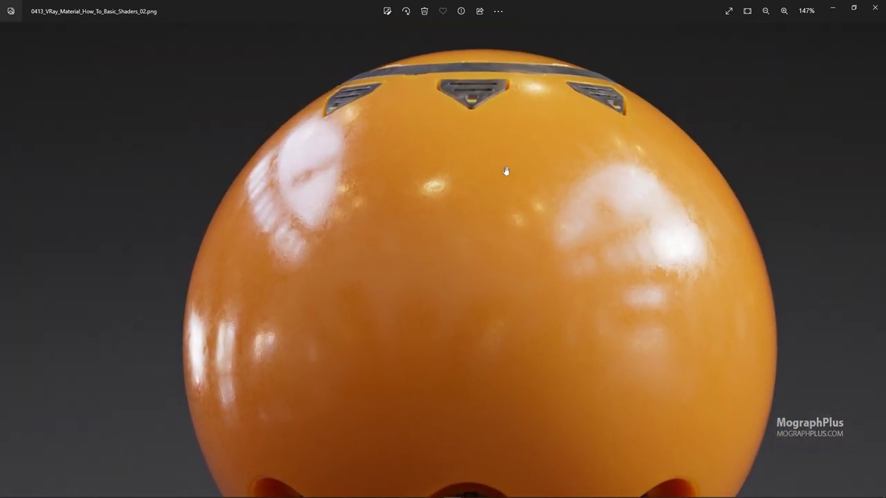
scroll(569, 187, down, 3)
scroll(470, 185, up, 3)
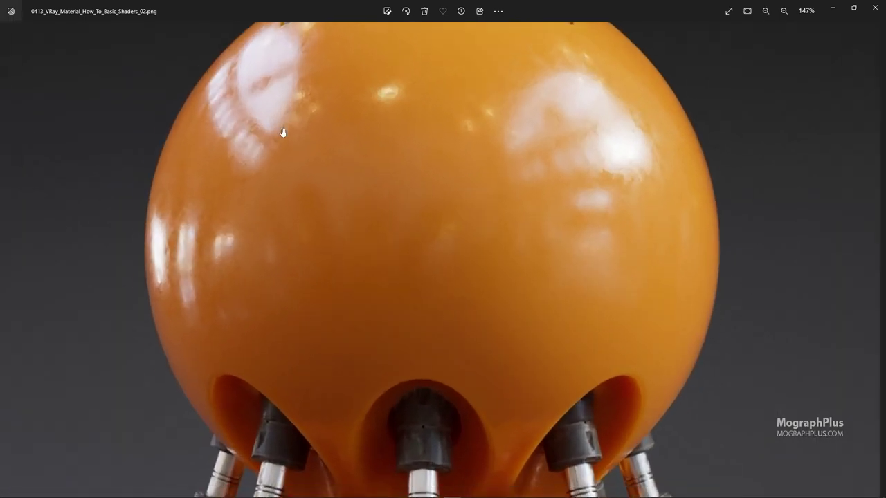
drag(283, 132, 217, 170)
scroll(217, 169, up, 2)
scroll(218, 169, up, 1)
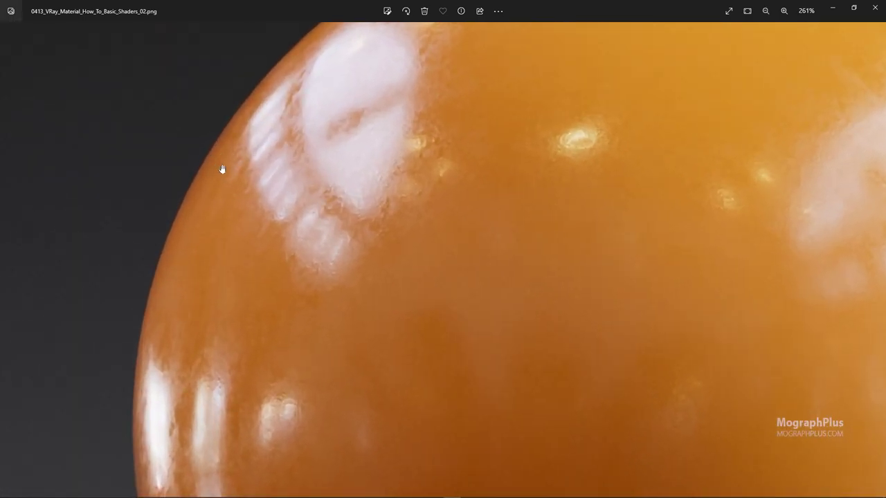
scroll(448, 188, down, 5)
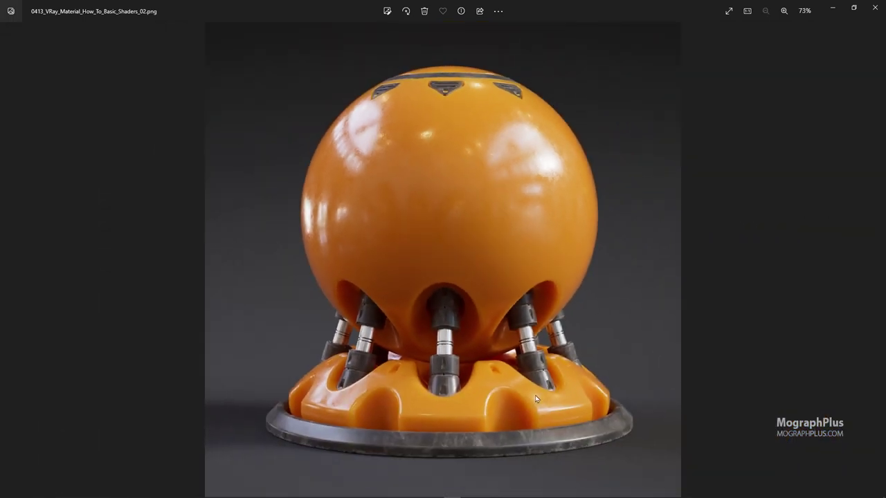
scroll(465, 410, up, 3)
drag(376, 360, 417, 62)
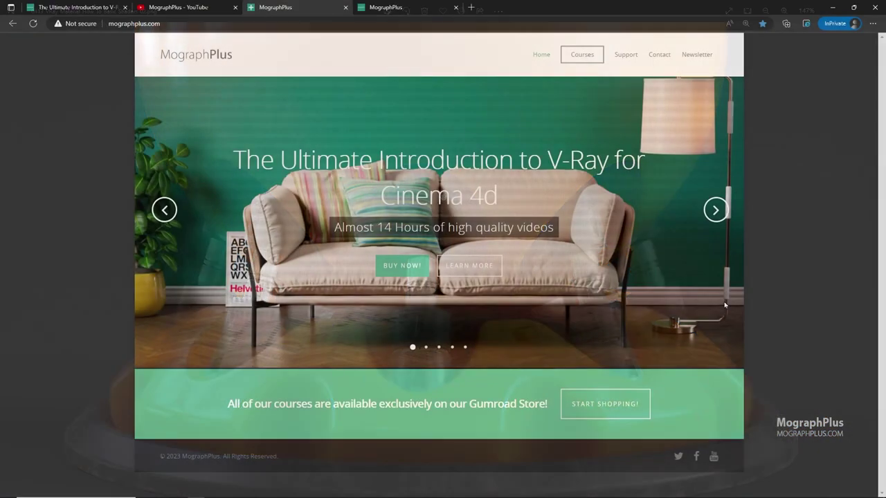
Browse the featured courses on the mographplus.com home page in the web browser, and return to the first slide.
click(716, 211)
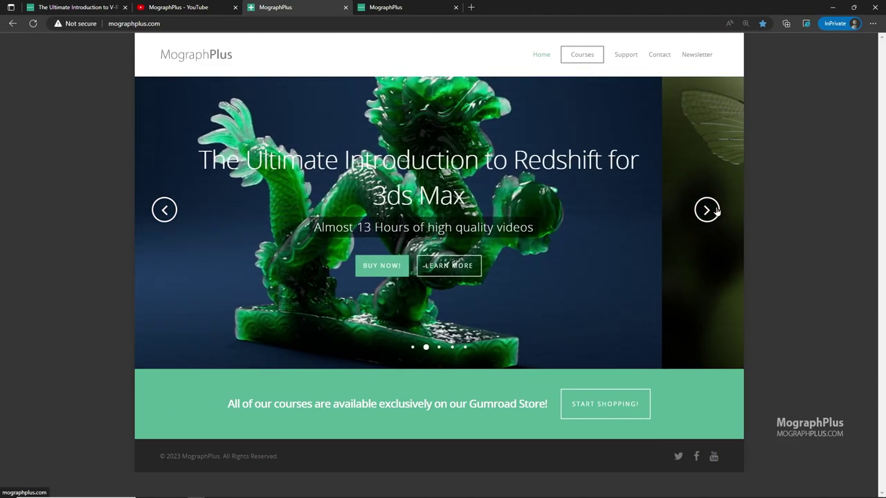
click(706, 209)
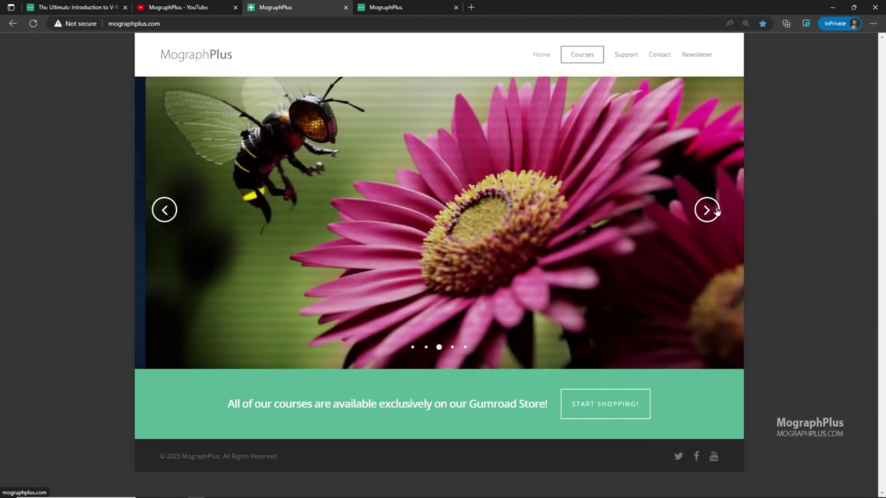
click(707, 210)
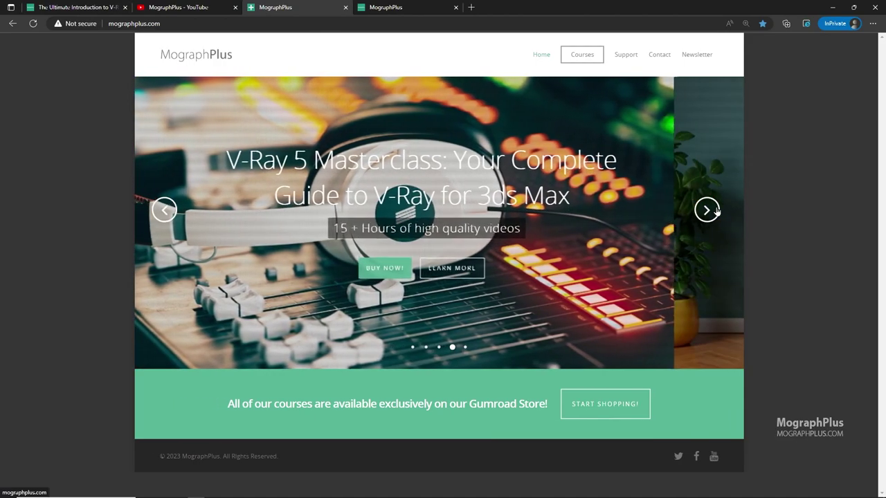
click(707, 210)
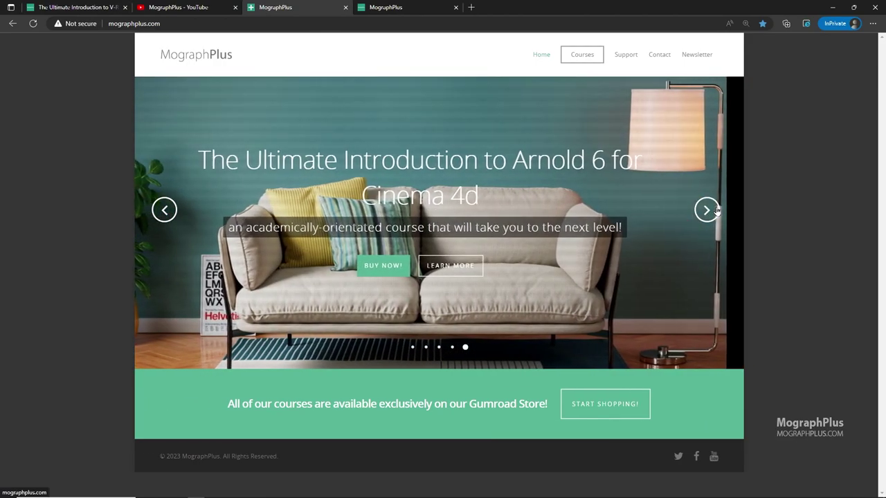
click(413, 347)
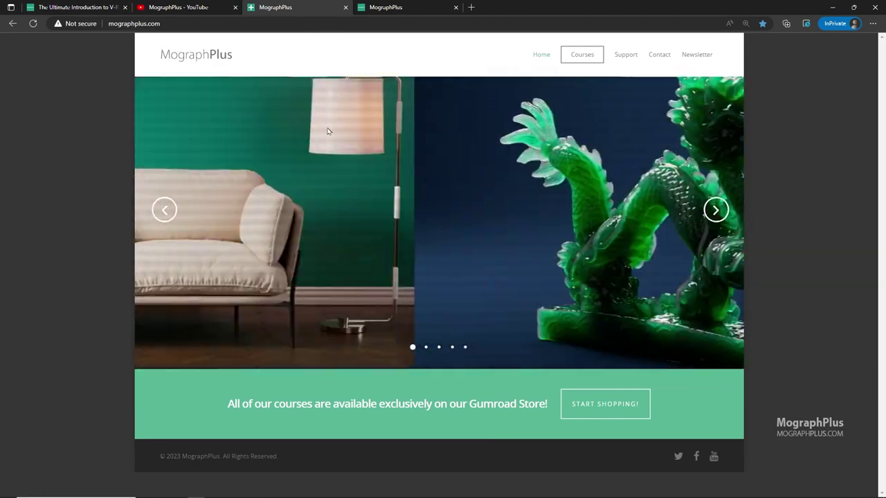